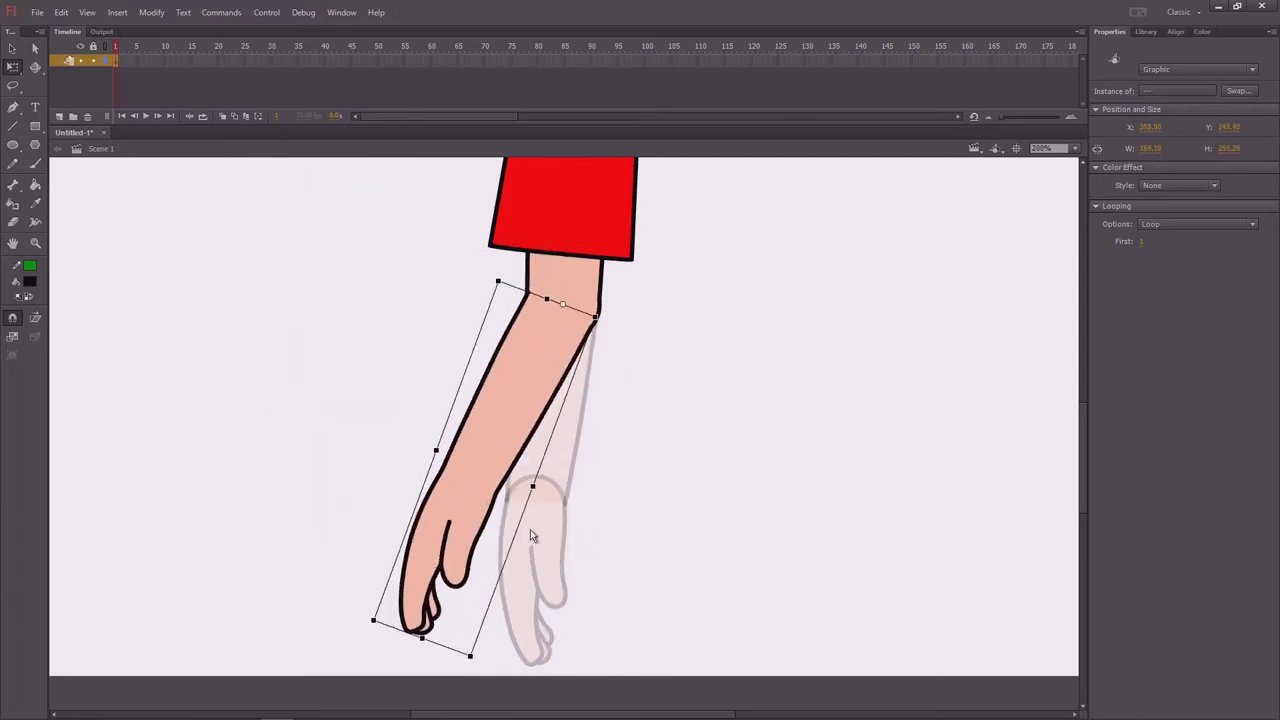
Step: Rotate the forearm about the elbow to demonstrate the arm bending
{"action": "left_click", "coordinate": [400, 545]}
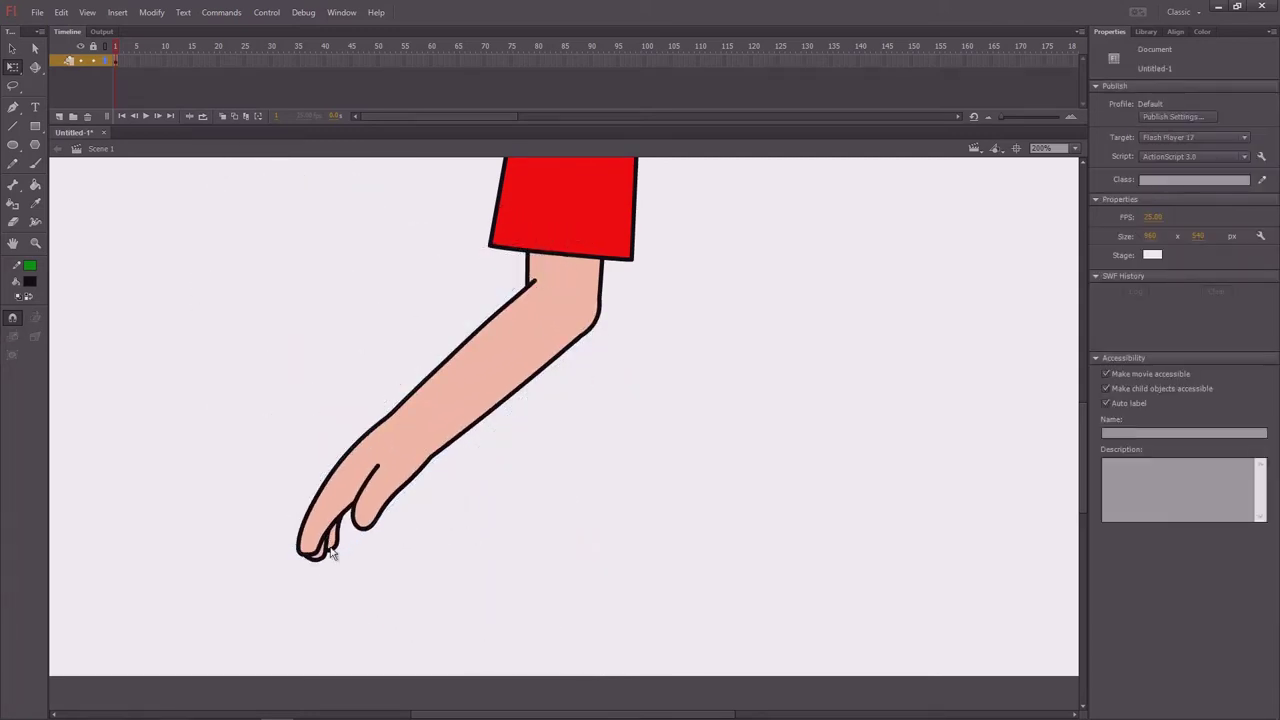
{"action": "left_click", "coordinate": [329, 549]}
{"action": "left_click_drag", "start_coordinate": [321, 589], "coordinate": [263, 466]}
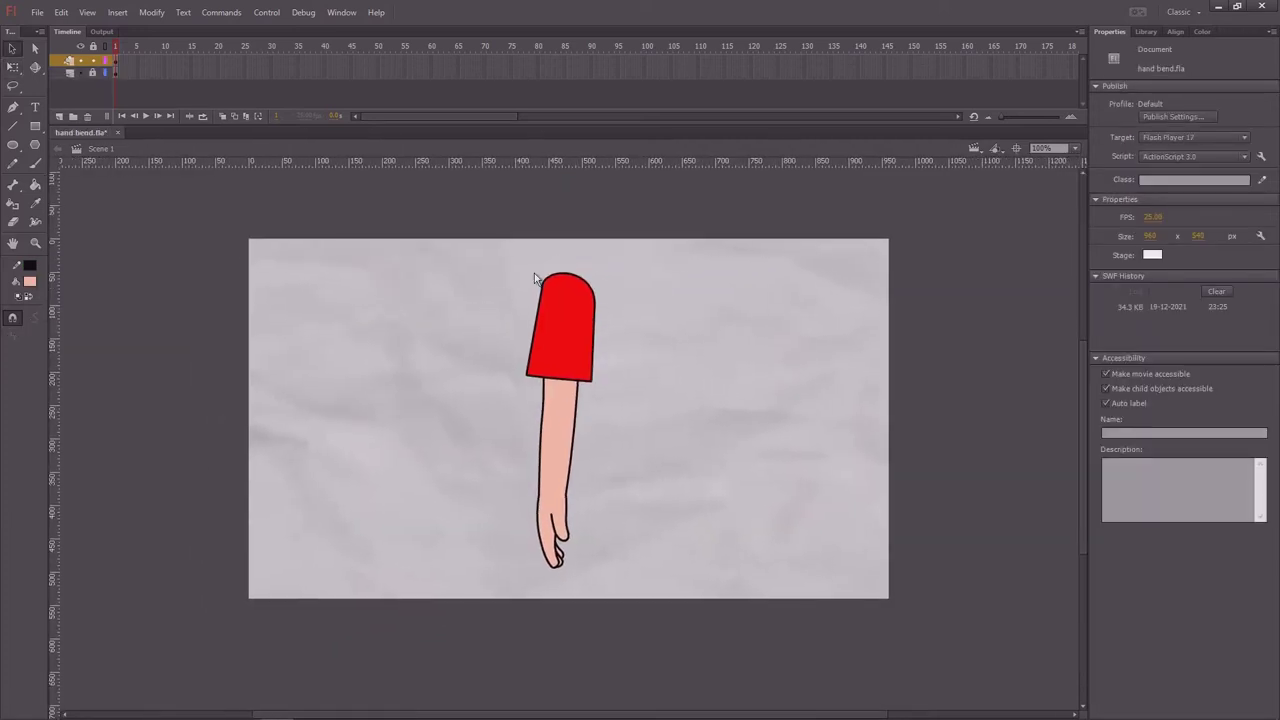
Step: Check the arm layer's contents by selecting the artwork and toggling the layer's visibility off and on
{"action": "left_click_drag", "start_coordinate": [482, 247], "coordinate": [672, 603]}
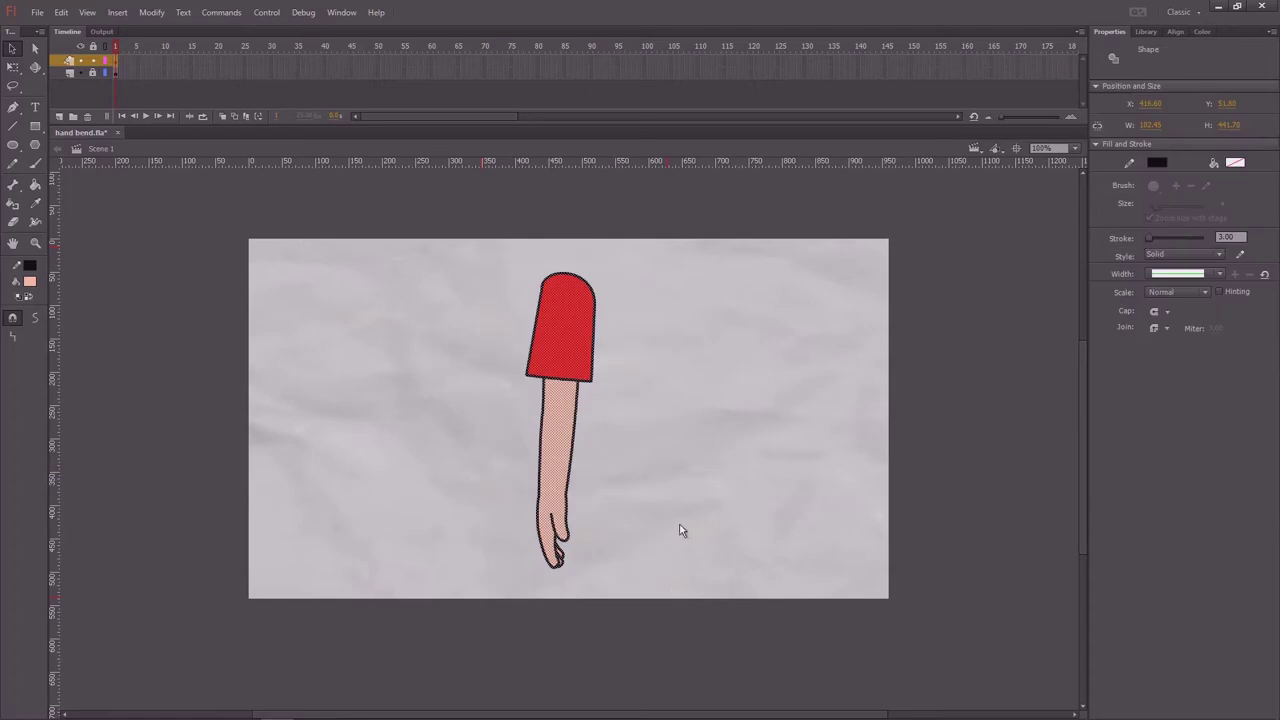
{"action": "left_click", "coordinate": [94, 68]}
{"action": "left_click", "coordinate": [81, 62]}
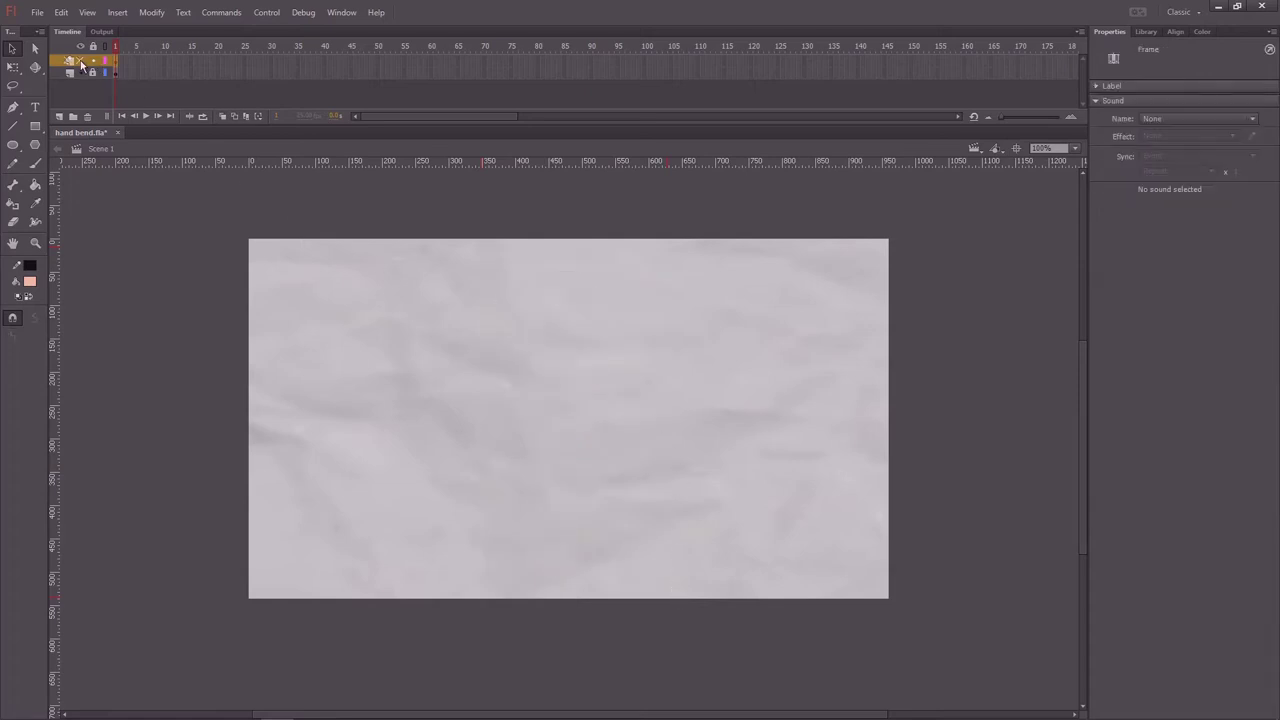
{"action": "left_click", "coordinate": [81, 62]}
{"action": "left_click", "coordinate": [247, 296]}
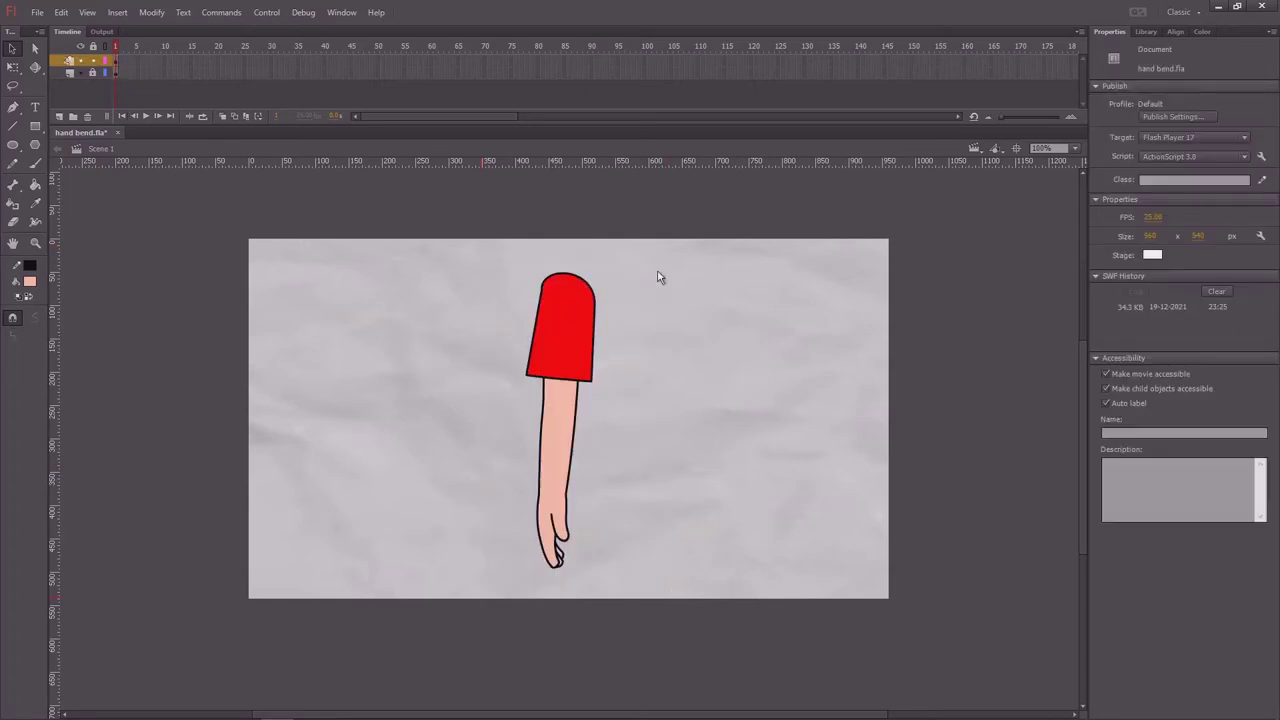
Step: Convert the entire arm drawing, sleeve included, to a Graphic symbol and open that symbol for editing
{"action": "mouse_move", "coordinate": [457, 243]}
{"action": "left_mouse_down"}
{"action": "mouse_move", "coordinate": [614, 389]}
{"action": "mouse_move", "coordinate": [672, 605]}
{"action": "left_mouse_up"}
{"action": "key", "text": "F8"}
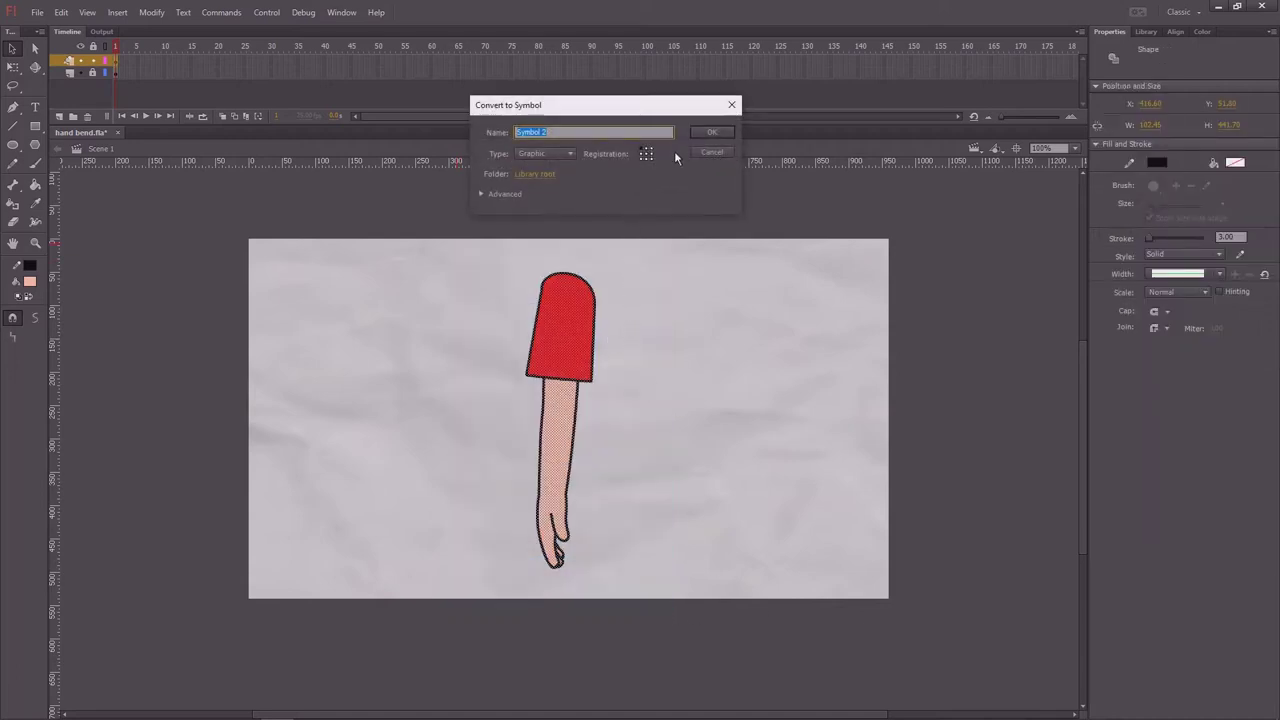
{"action": "left_click", "coordinate": [710, 134]}
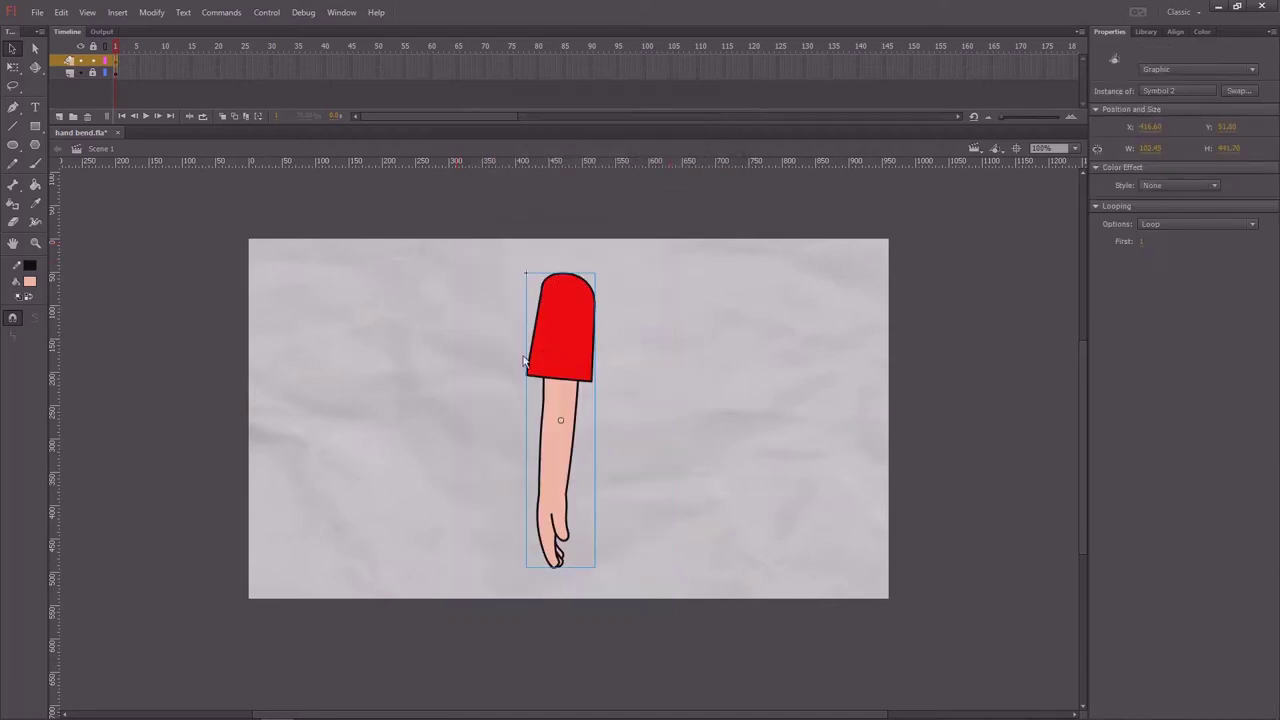
{"action": "mouse_move", "coordinate": [523, 362]}
{"action": "left_mouse_down"}
{"action": "mouse_move", "coordinate": [571, 337]}
{"action": "mouse_move", "coordinate": [525, 361]}
{"action": "left_mouse_up"}
{"action": "double_click", "coordinate": [576, 375]}
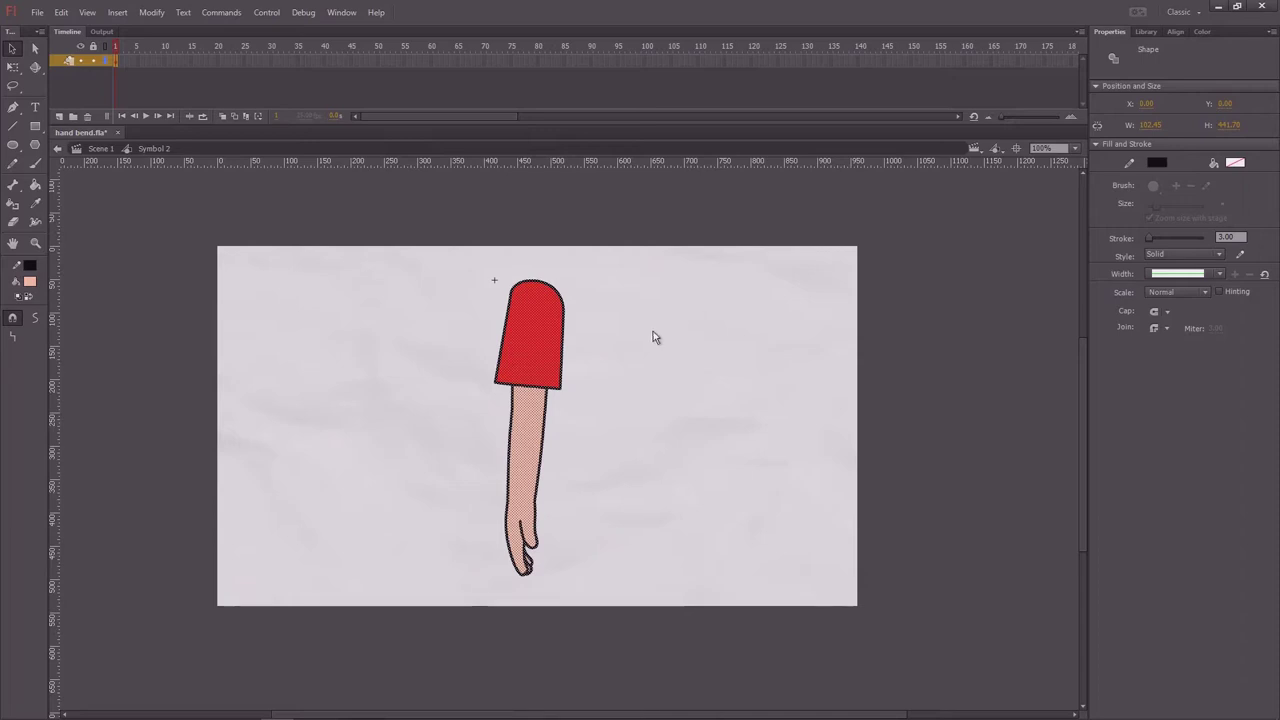
Step: Draw a skin-coloured circle about 51.5 px wide with a black 3 px stroke in the empty space beside the arm
{"action": "key", "text": "ctrl+equal"}
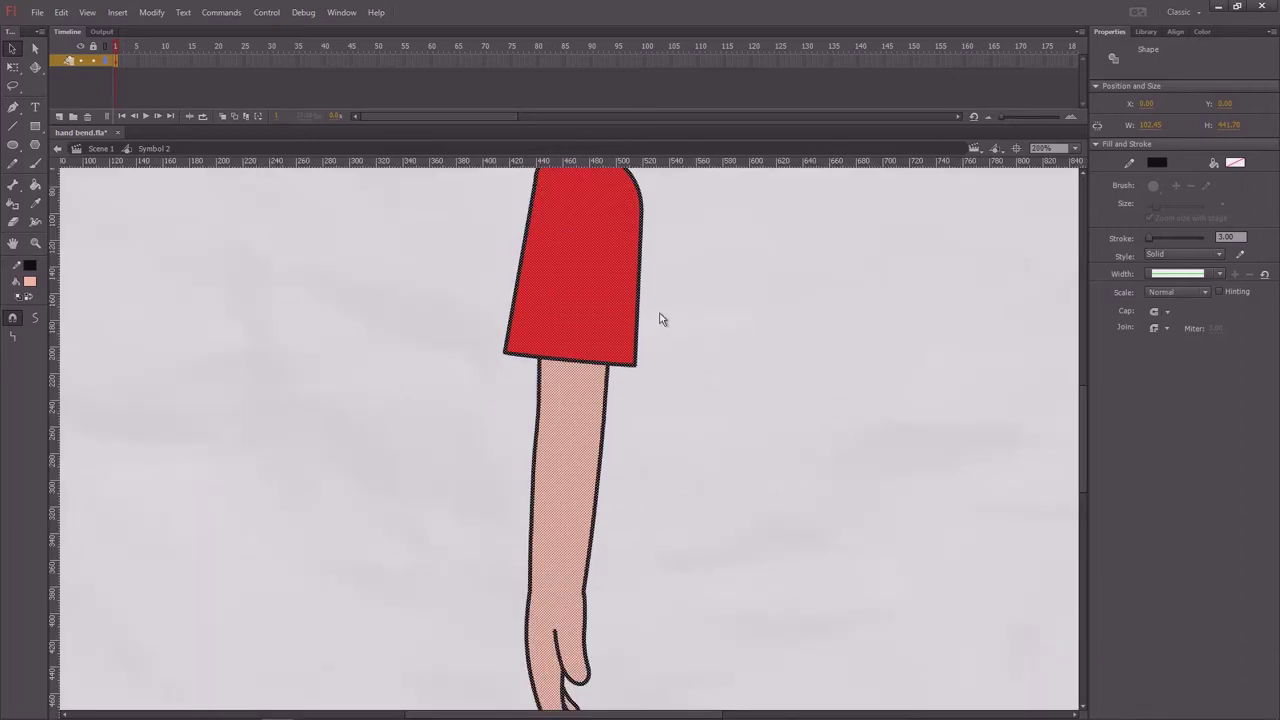
{"action": "scroll", "coordinate": [660, 320], "scroll_direction": "right", "scroll_amount": 3}
{"action": "left_click", "coordinate": [634, 343]}
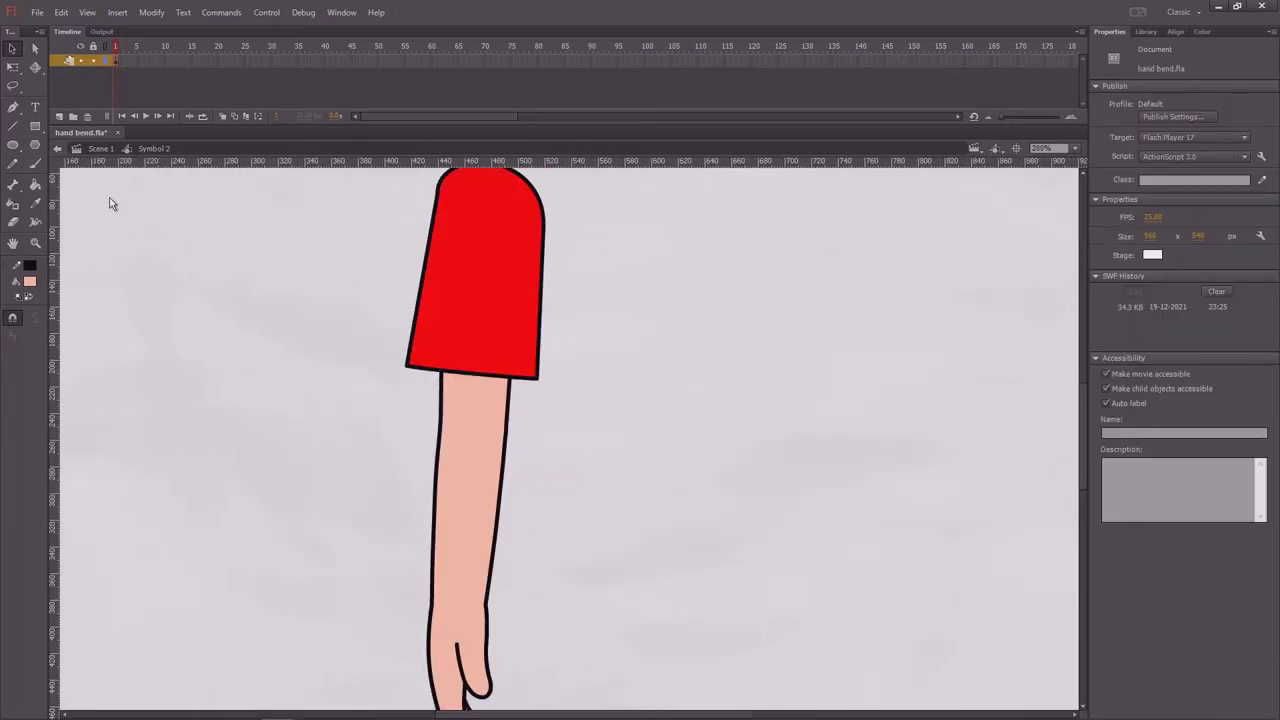
{"action": "left_click", "coordinate": [13, 144]}
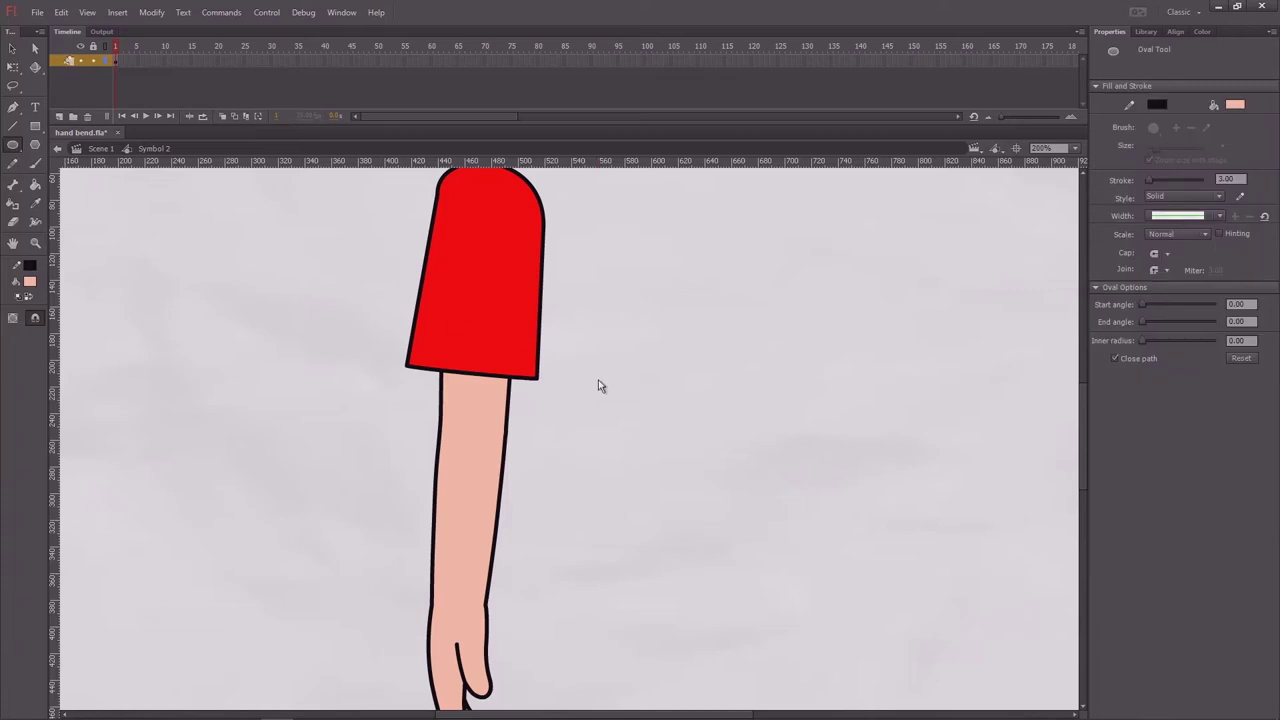
{"action": "left_click_drag", "start_coordinate": [629, 436], "coordinate": [657, 453]}
{"action": "key", "text": "v"}
{"action": "double_click", "coordinate": [625, 425]}
Step: Move the circle onto the arm at the elbow, scale it to about 50.25 px and nudge it to match the arm's outlines
{"action": "key", "text": "ctrl+equal"}
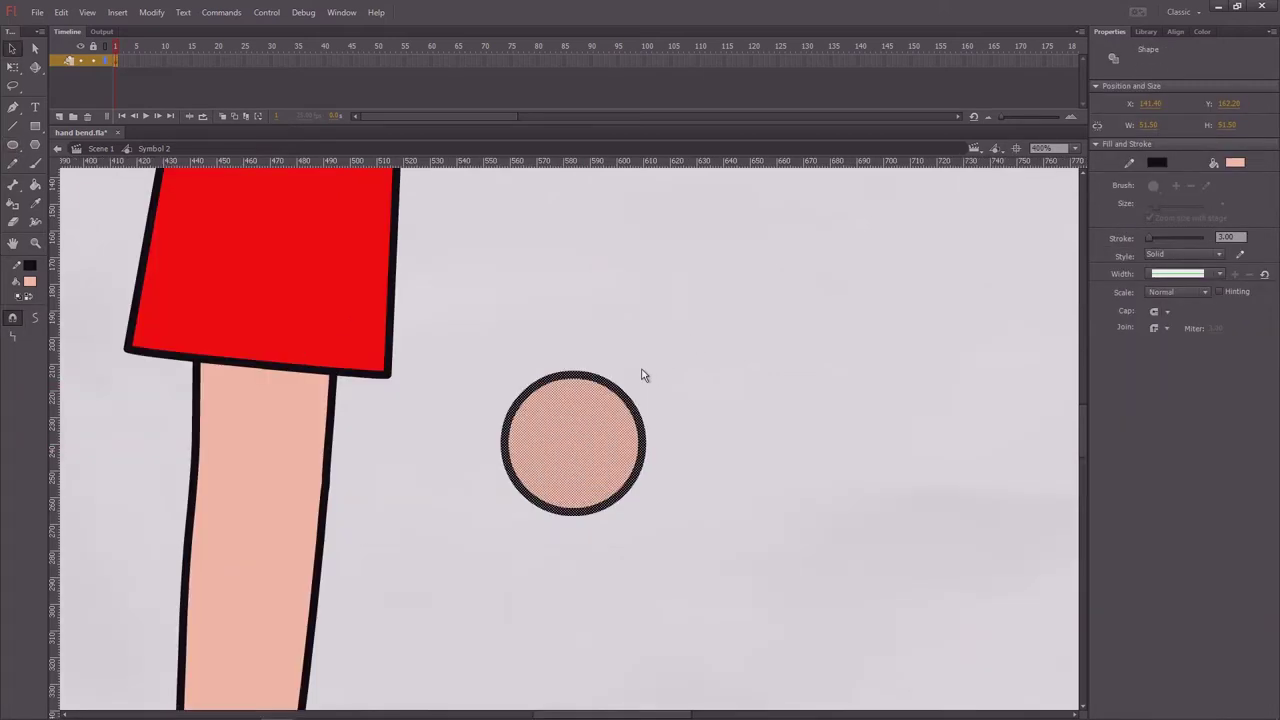
{"action": "key", "text": "ctrl+equal"}
{"action": "left_click_drag", "start_coordinate": [463, 311], "coordinate": [817, 282]}
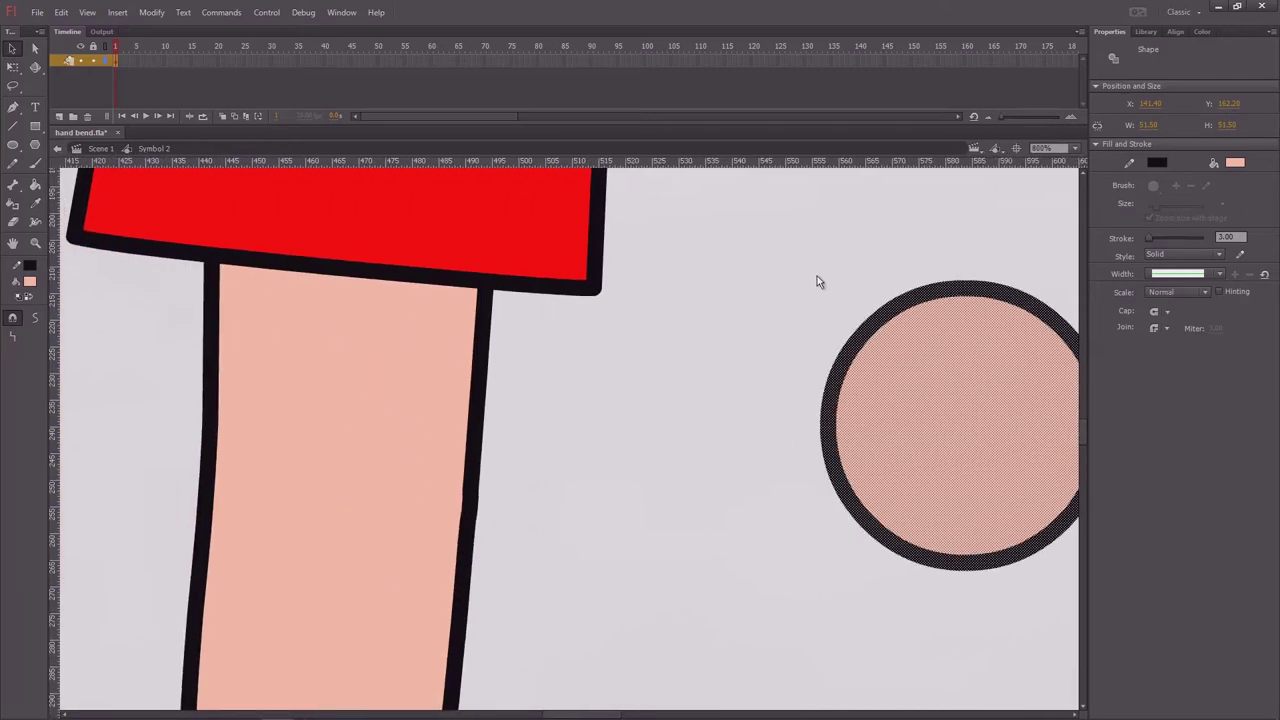
{"action": "left_click_drag", "start_coordinate": [929, 420], "coordinate": [299, 437]}
{"action": "key", "text": "q"}
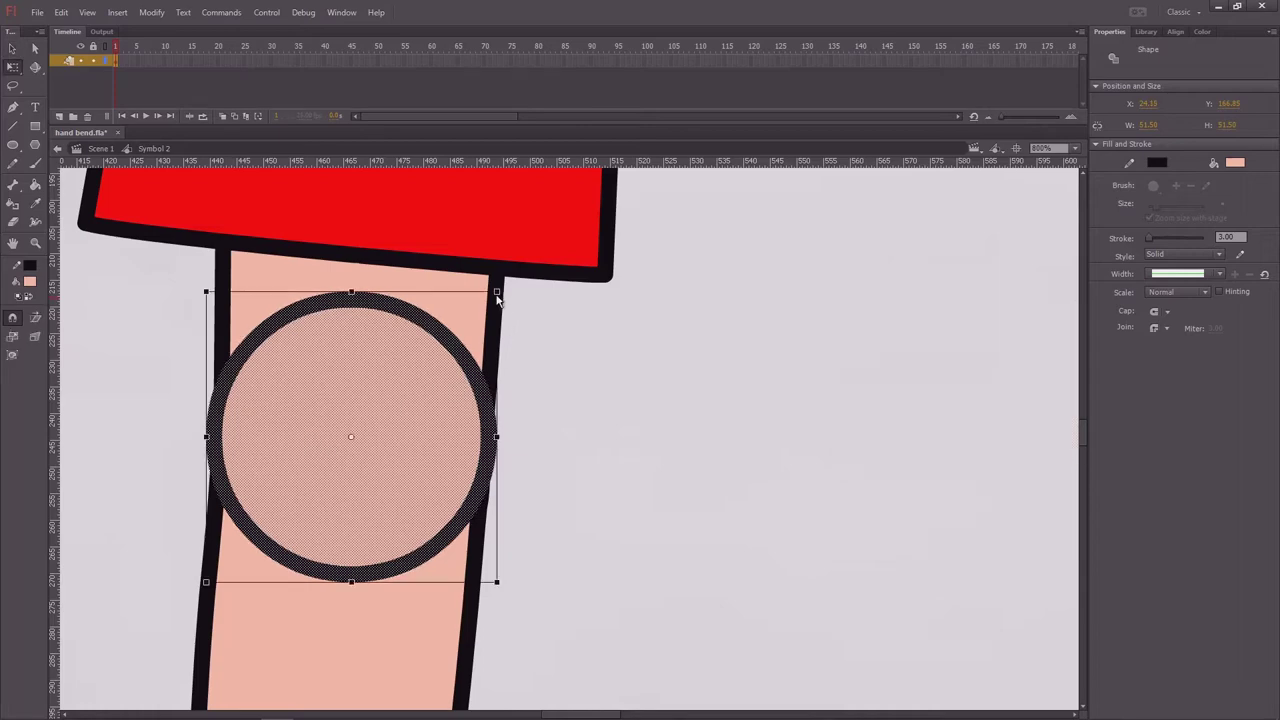
{"action": "left_click_drag", "start_coordinate": [497, 294], "coordinate": [493, 296]}
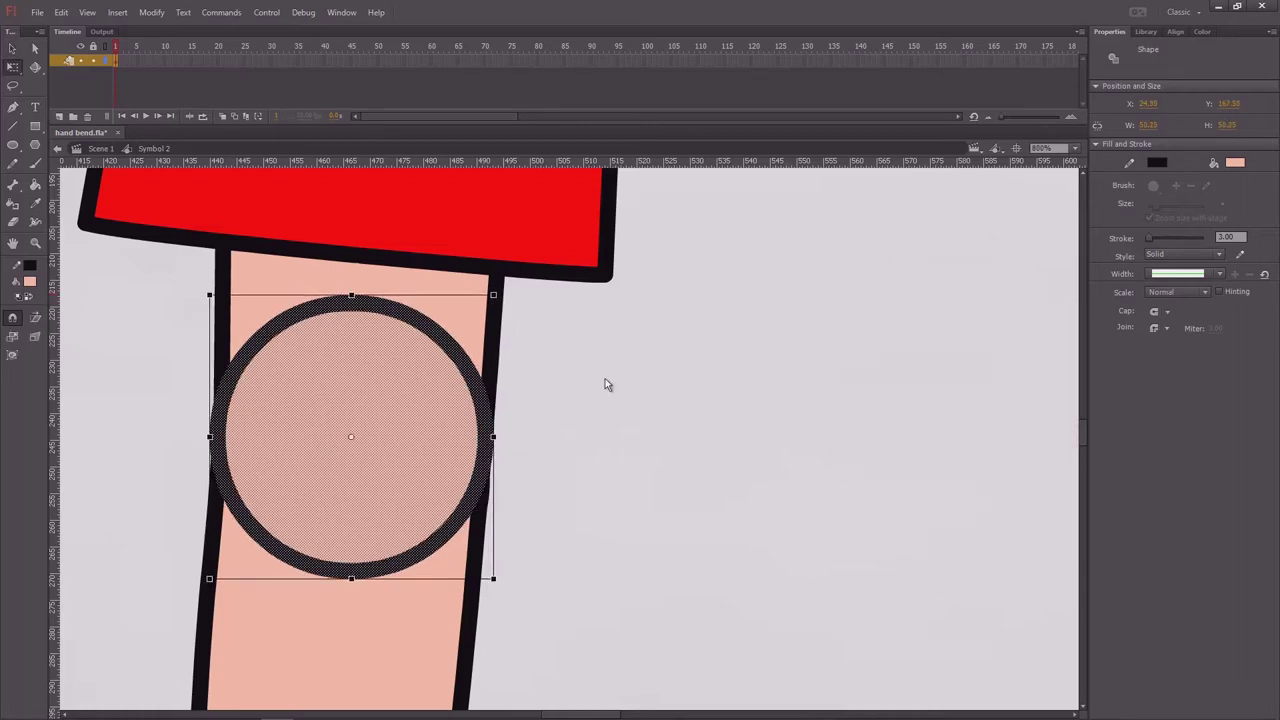
{"action": "key", "text": "Right"}
{"action": "key", "text": "Right"}
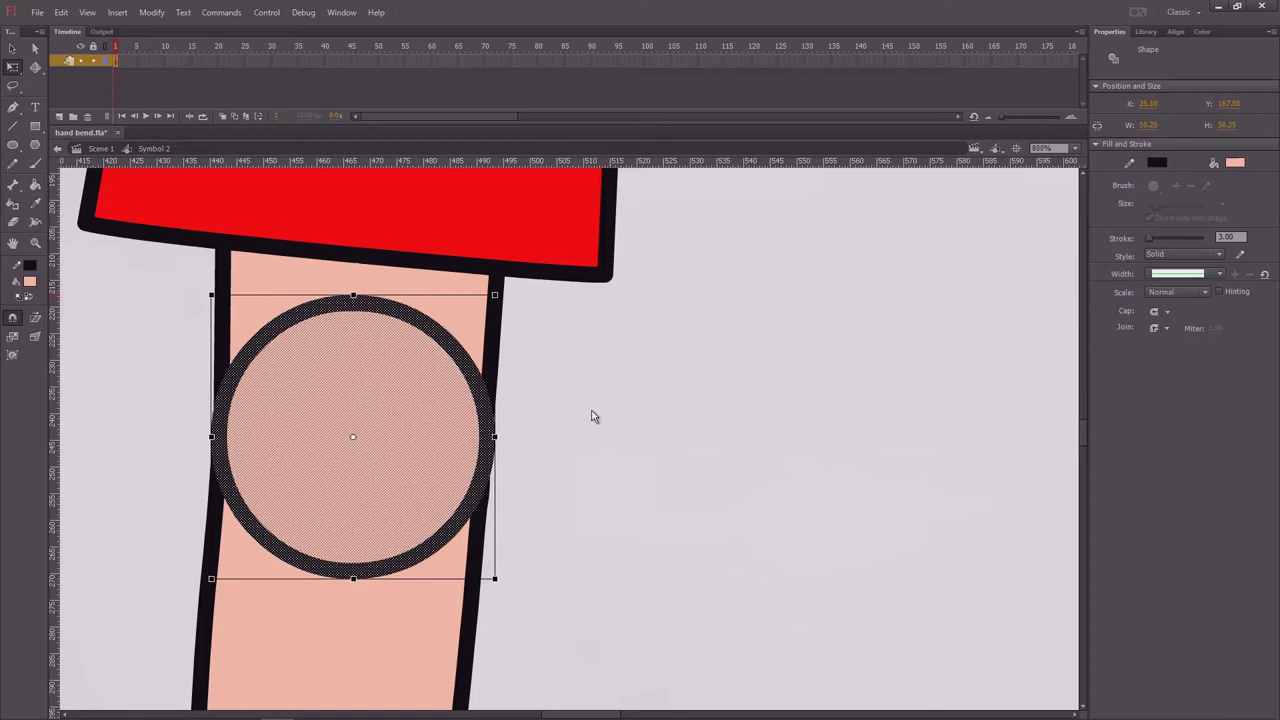
Step: Inspect the upper and lower arcs of the elbow circle's outline as separate segments
{"action": "left_click", "coordinate": [595, 420]}
{"action": "left_click", "coordinate": [439, 348]}
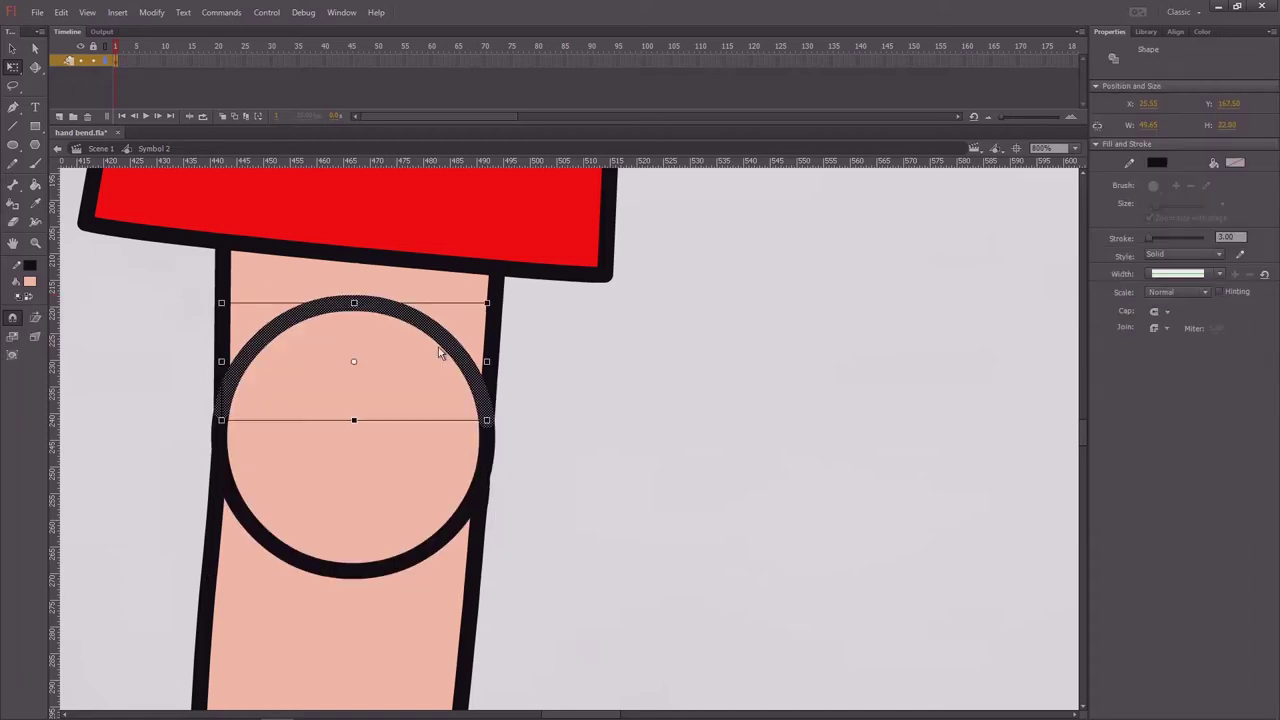
{"action": "left_click", "coordinate": [406, 571]}
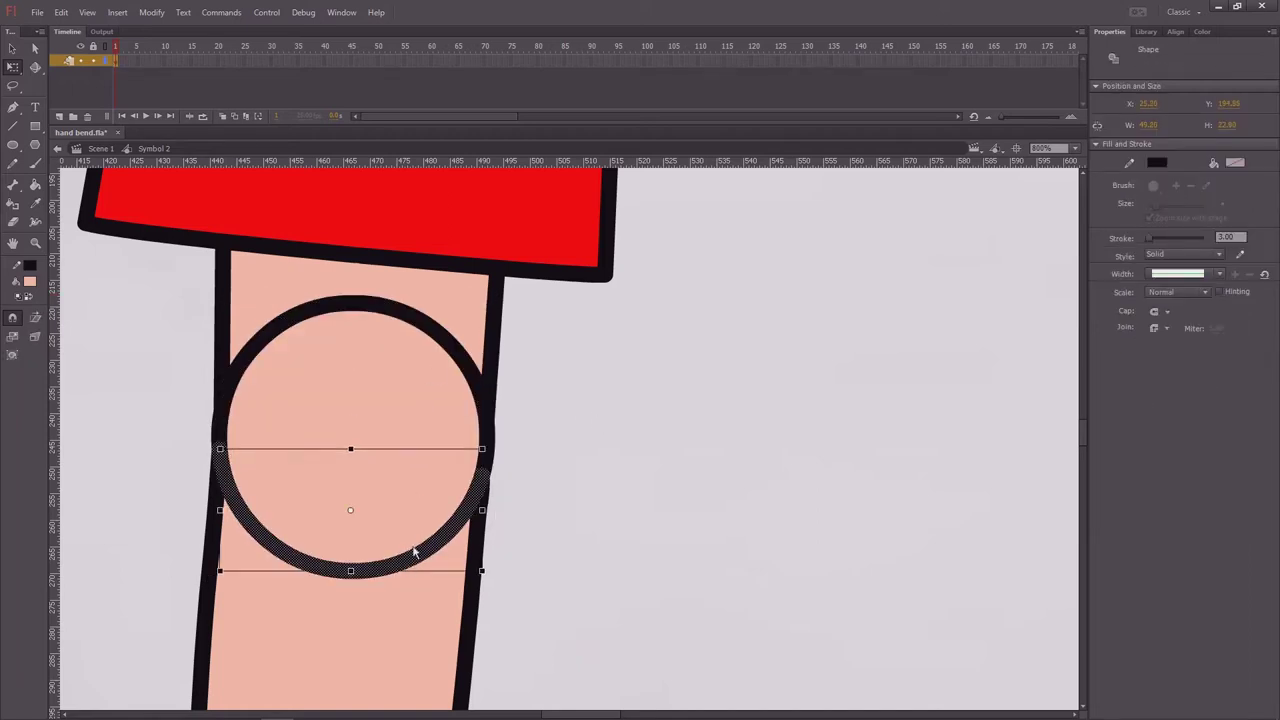
{"action": "left_click", "coordinate": [427, 329]}
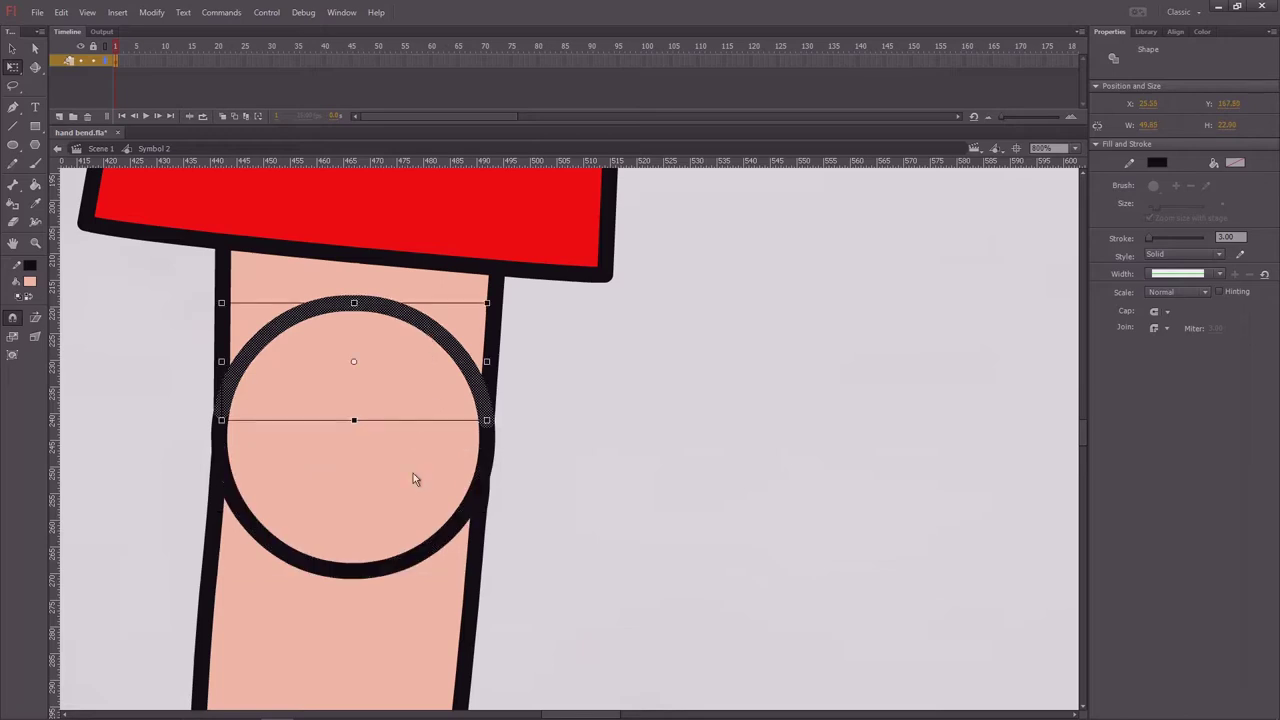
{"action": "left_click", "coordinate": [380, 574]}
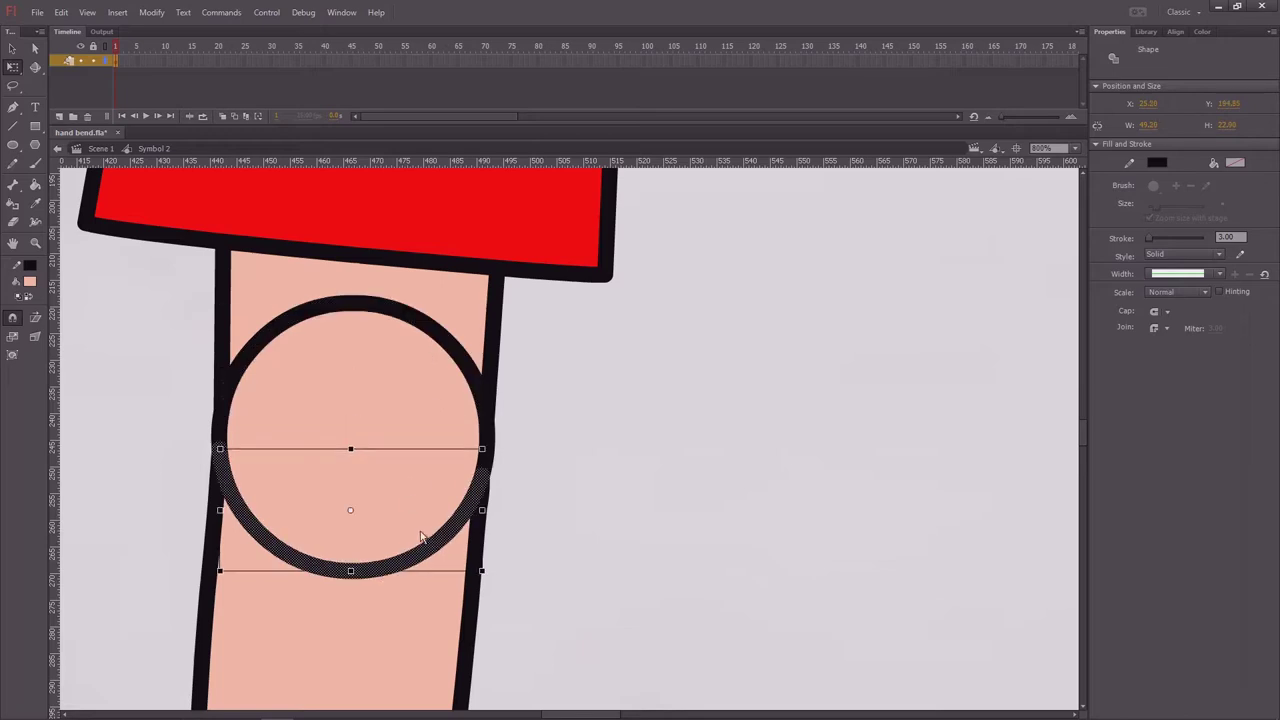
Step: Place a horizontal and a vertical guide crossing at the elbow circle's centre
{"action": "key", "text": "v"}
{"action": "double_click", "coordinate": [396, 405]}
{"action": "left_click_drag", "start_coordinate": [544, 402], "coordinate": [628, 415]}
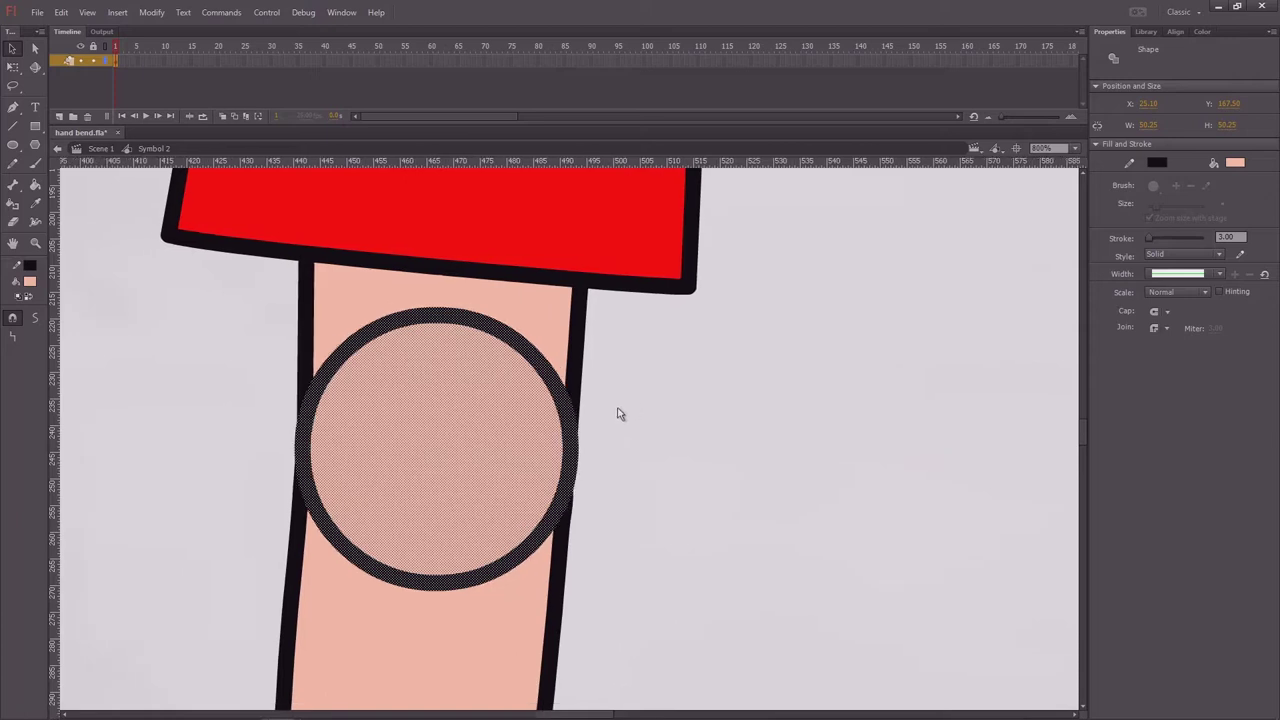
{"action": "key", "text": "q"}
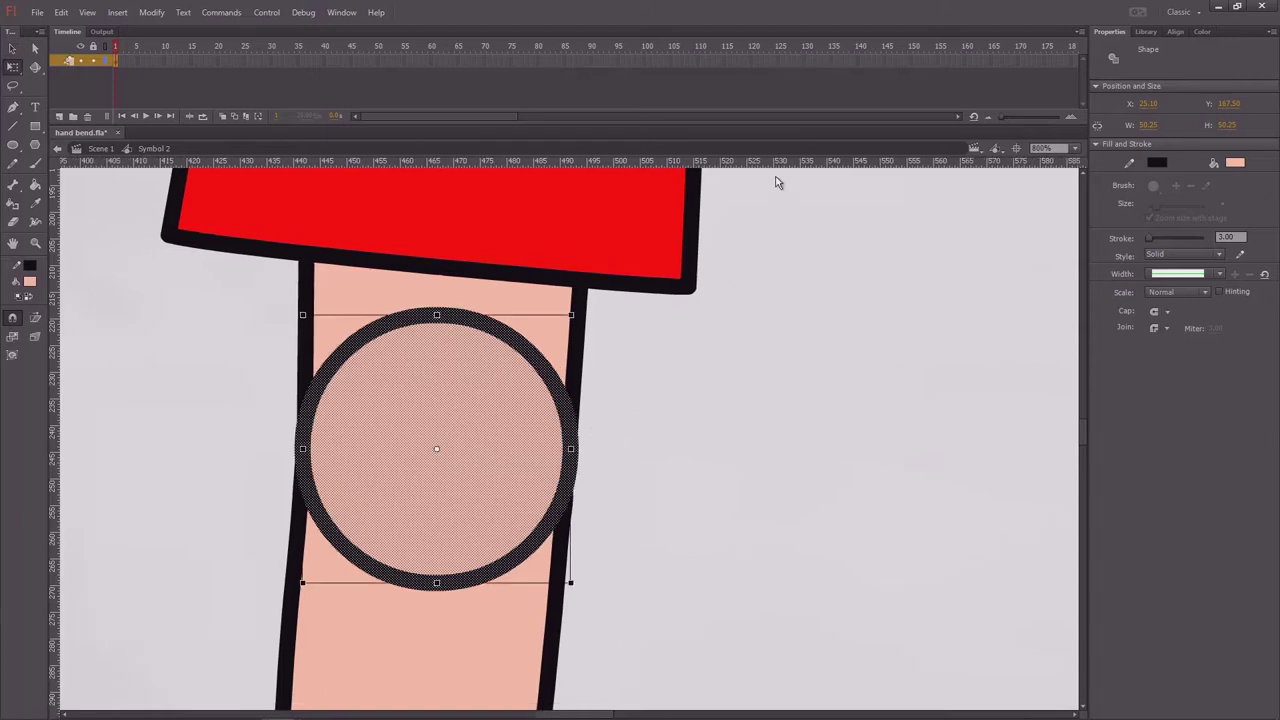
{"action": "left_click_drag", "start_coordinate": [776, 168], "coordinate": [745, 449]}
{"action": "left_click_drag", "start_coordinate": [56, 377], "coordinate": [439, 440]}
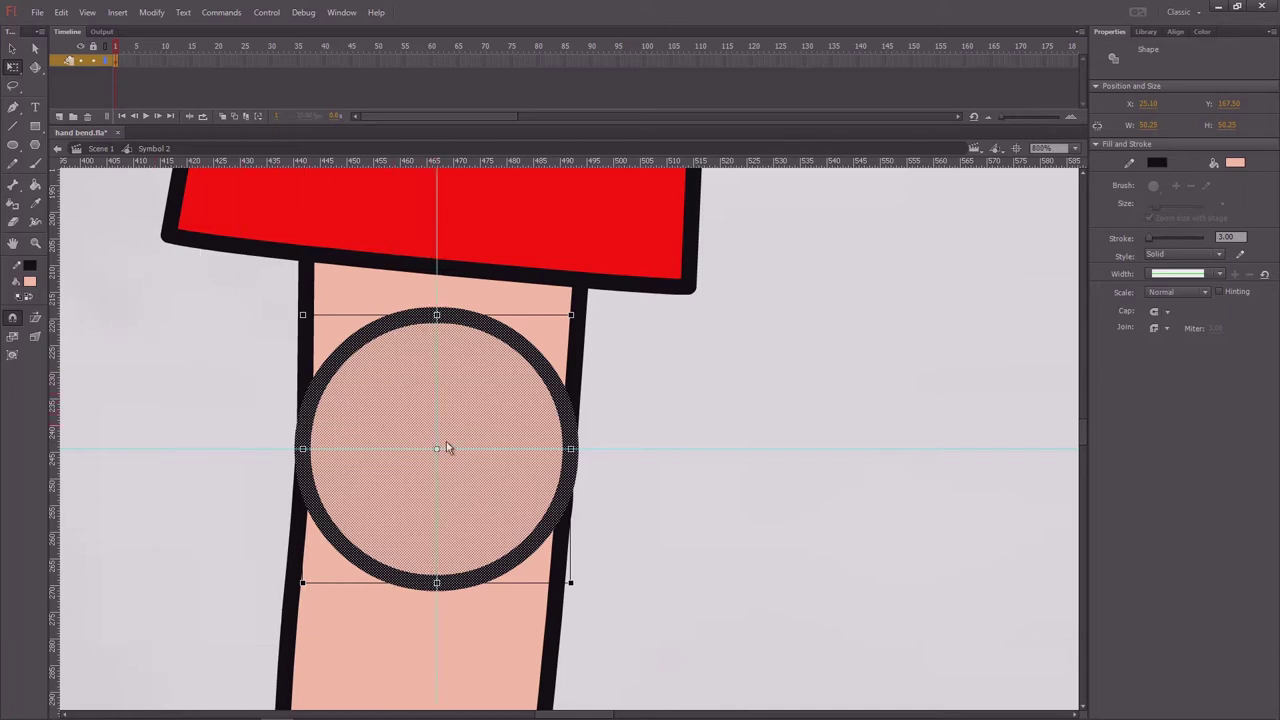
{"action": "key", "text": "ctrl+="}
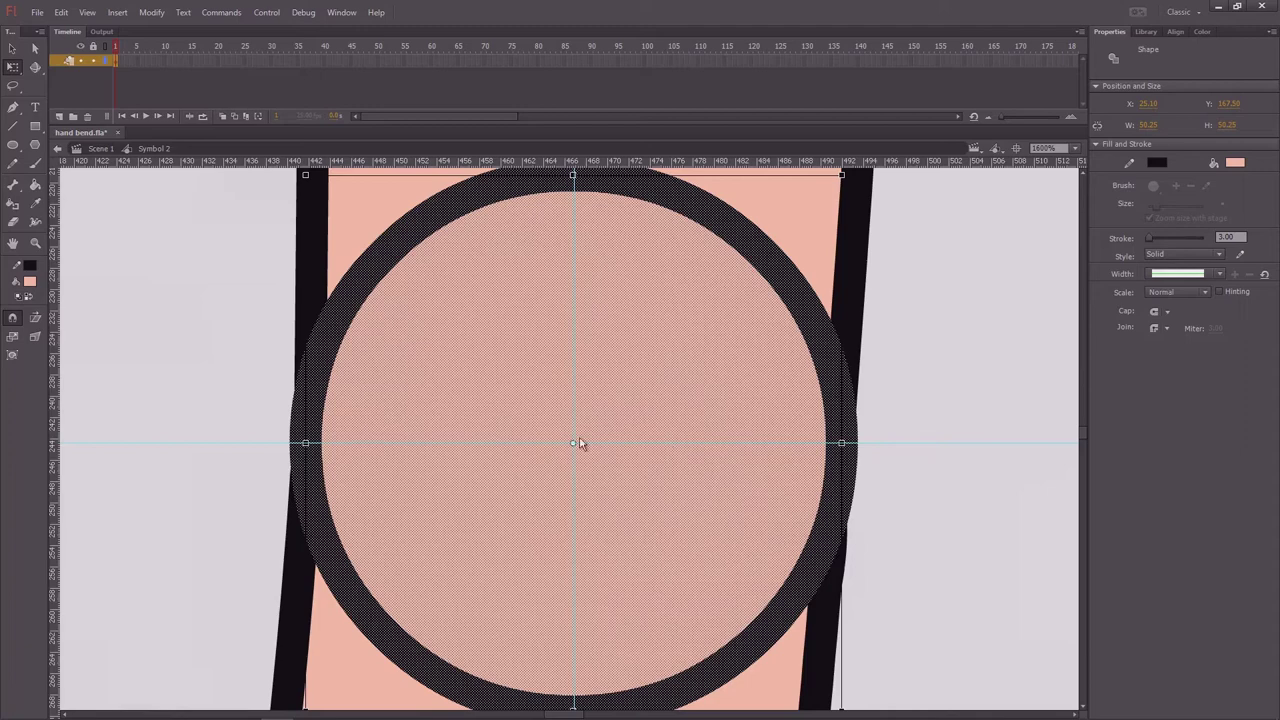
{"action": "key", "text": "ctrl+shift+a"}
{"action": "key", "text": "ctrl+minus"}
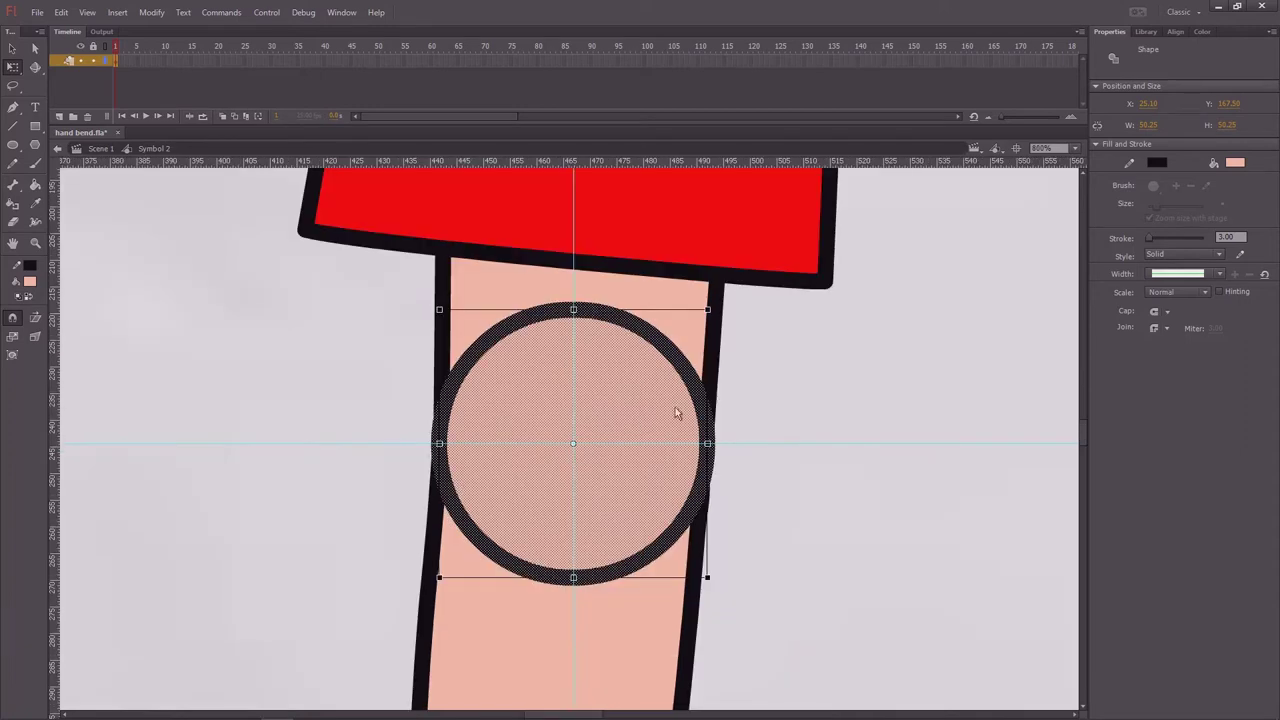
Step: Delete the upper arc of the elbow circle, leaving only the lower curve across the arm
{"action": "left_click_drag", "start_coordinate": [759, 371], "coordinate": [687, 379]}
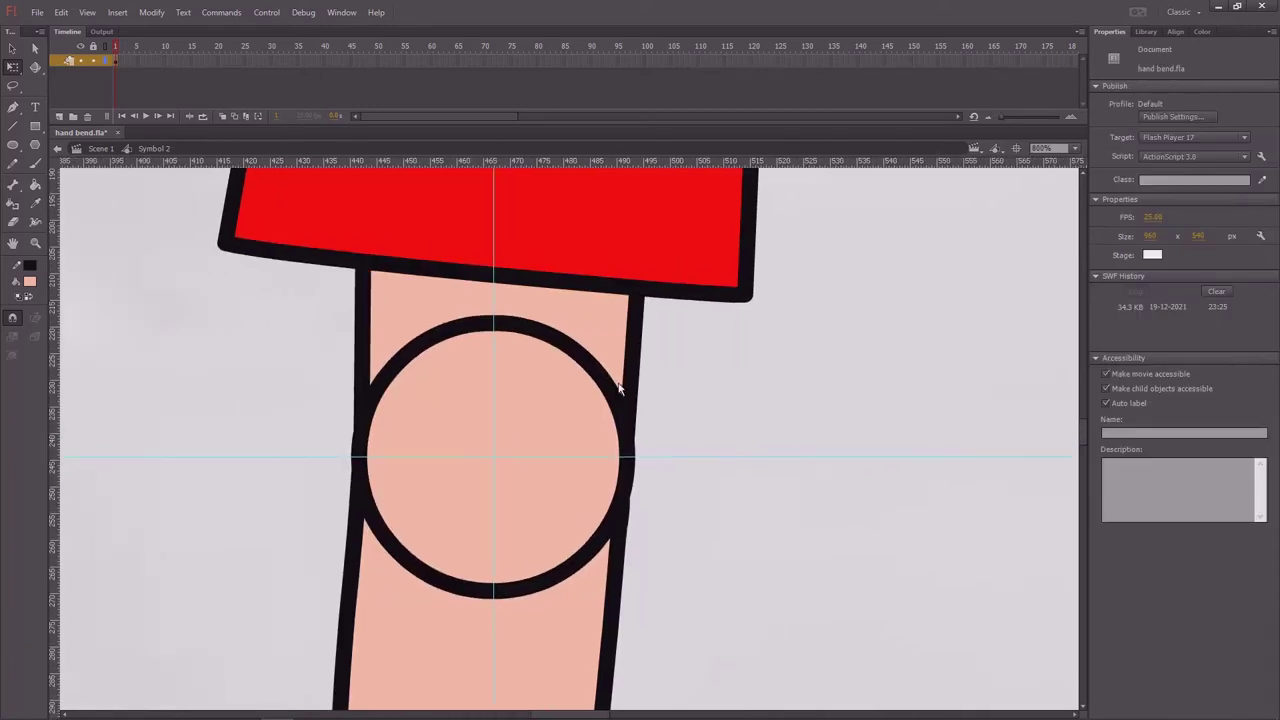
{"action": "left_click", "coordinate": [534, 336]}
{"action": "key", "text": "Delete"}
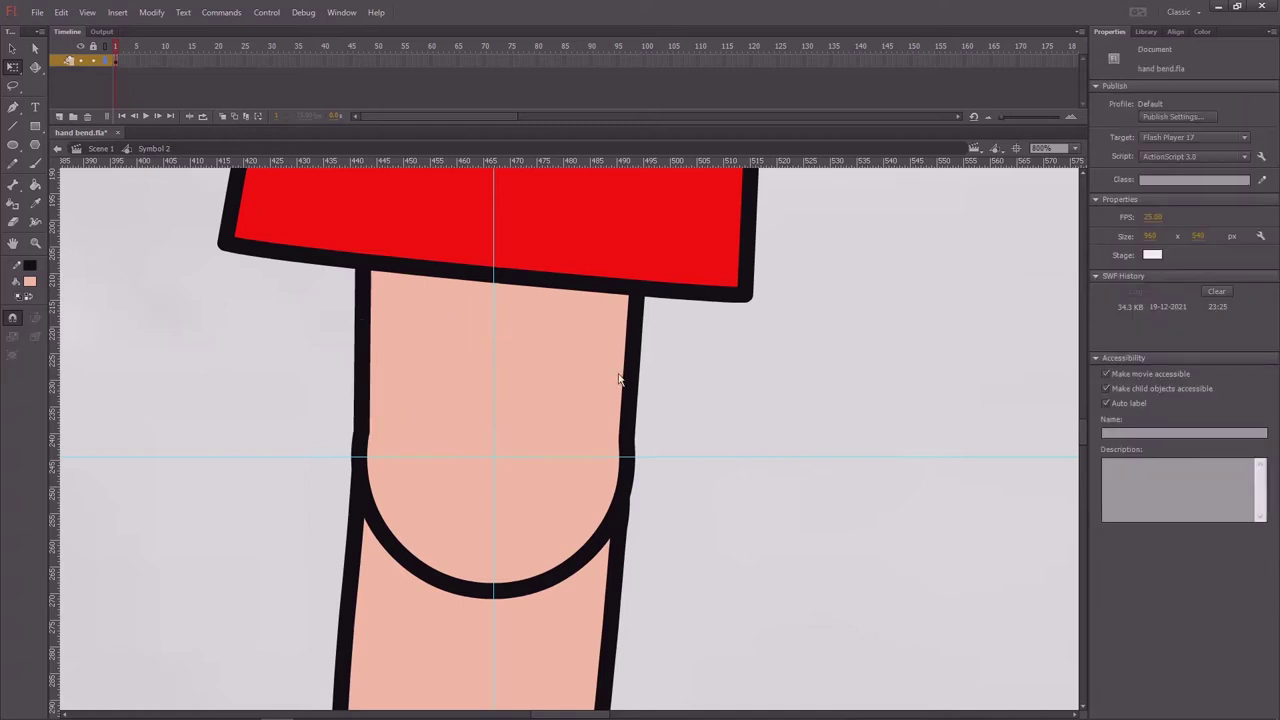
{"action": "key", "text": "v"}
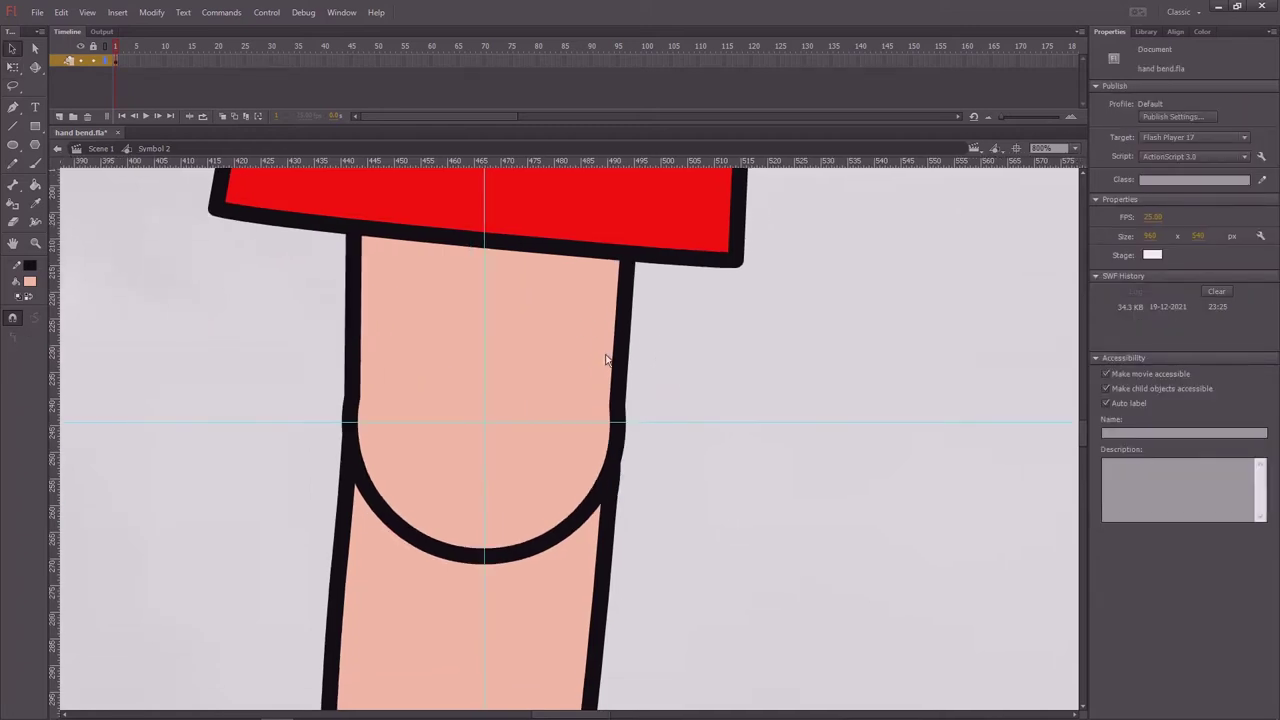
Step: Select the red sleeve and the upper arm down to the elbow curve and convert them to a Graphic symbol
{"action": "key", "text": "ctrl+minus"}
{"action": "key", "text": "ctrl+minus"}
{"action": "left_click_drag", "start_coordinate": [660, 351], "coordinate": [613, 375]}
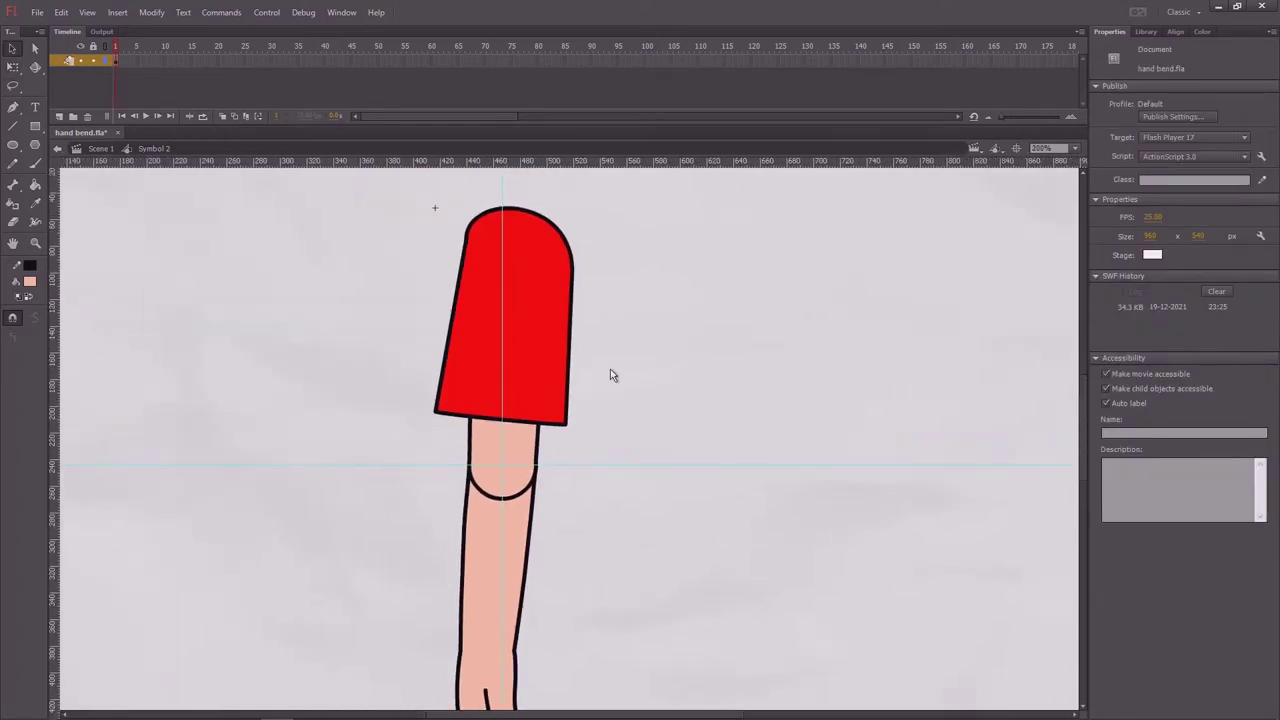
{"action": "left_click", "coordinate": [514, 450]}
{"action": "left_click", "coordinate": [528, 412], "text": "shift"}
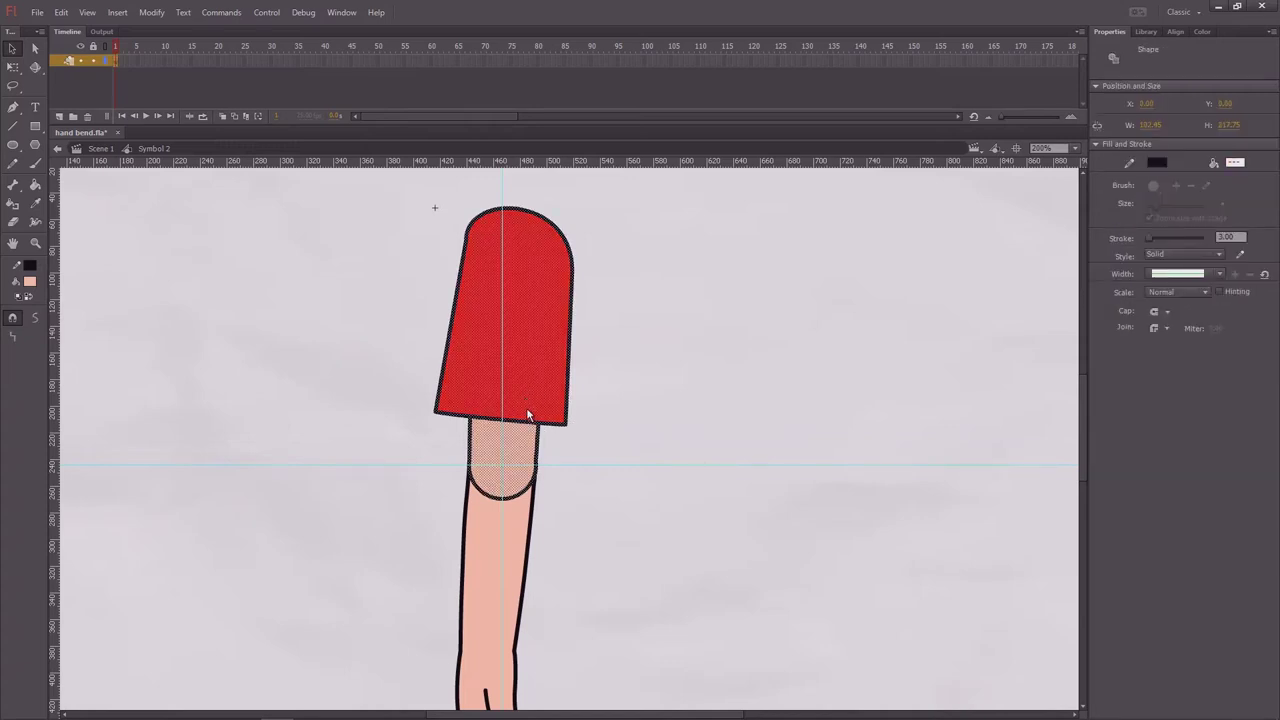
{"action": "left_click_drag", "start_coordinate": [523, 389], "coordinate": [366, 345]}
{"action": "key", "text": "ctrl+z"}
{"action": "key", "text": "F8"}
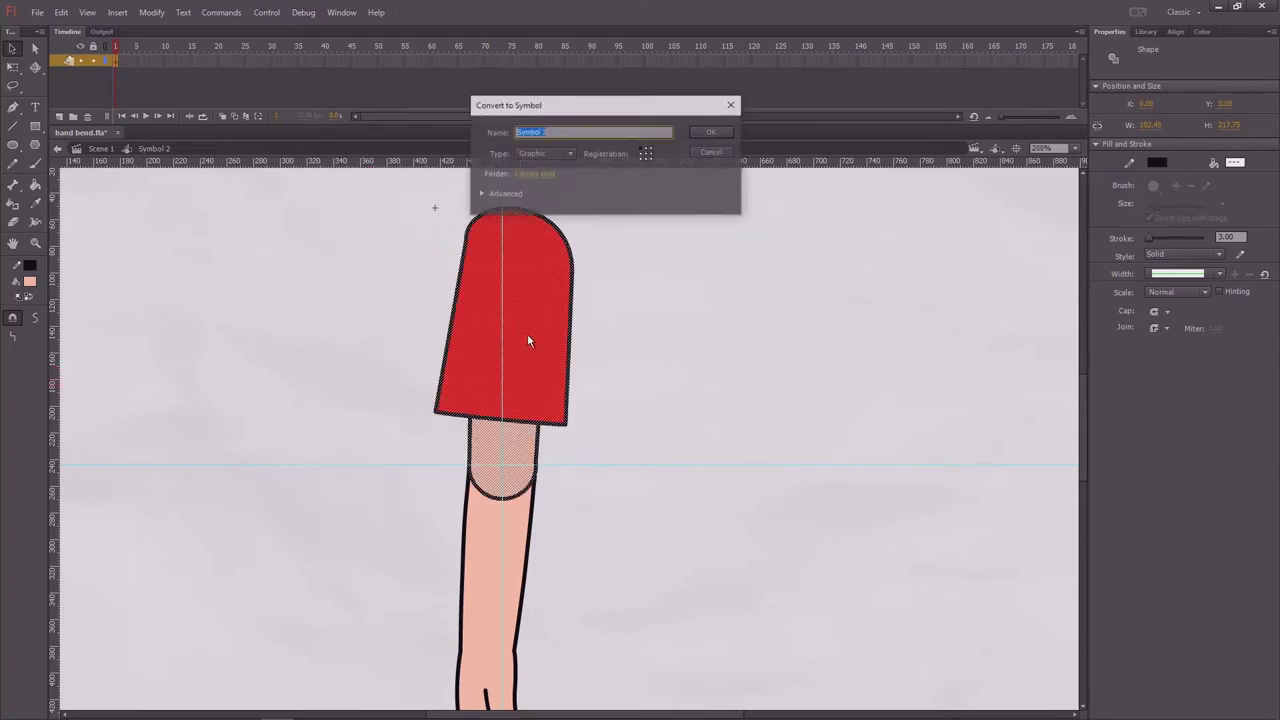
{"action": "left_click", "coordinate": [711, 136]}
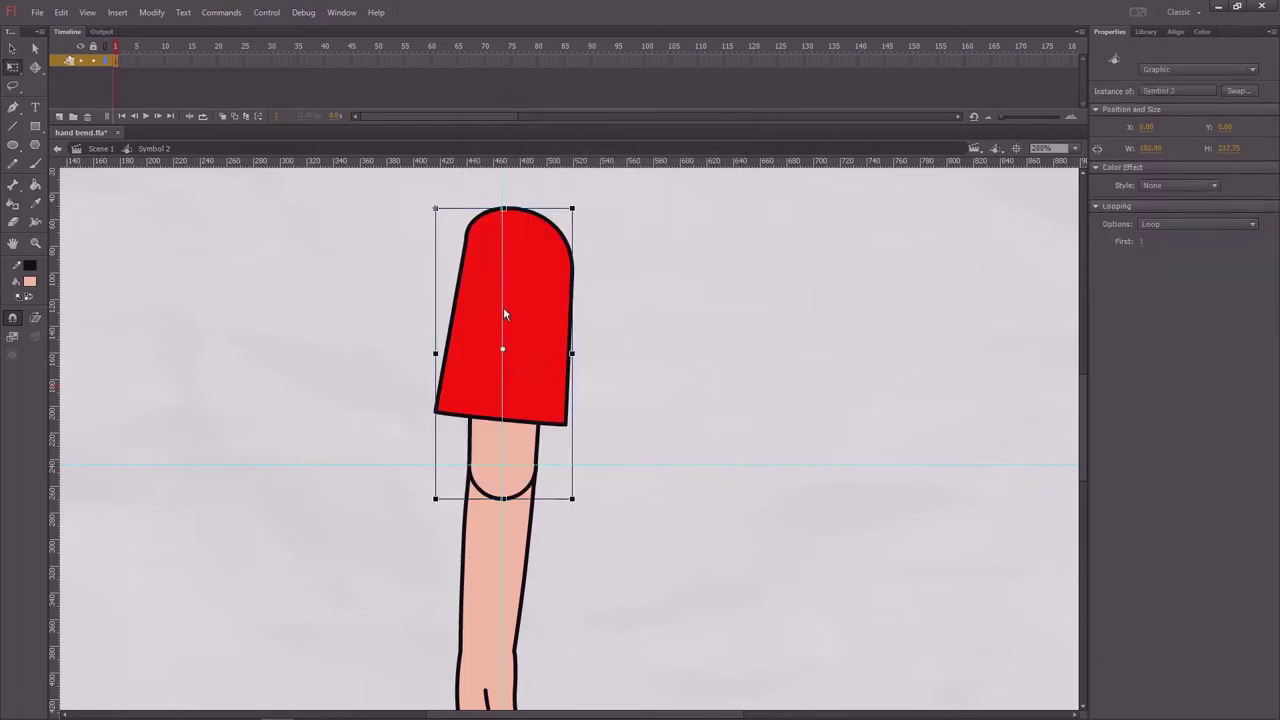
{"action": "left_click", "coordinate": [660, 420]}
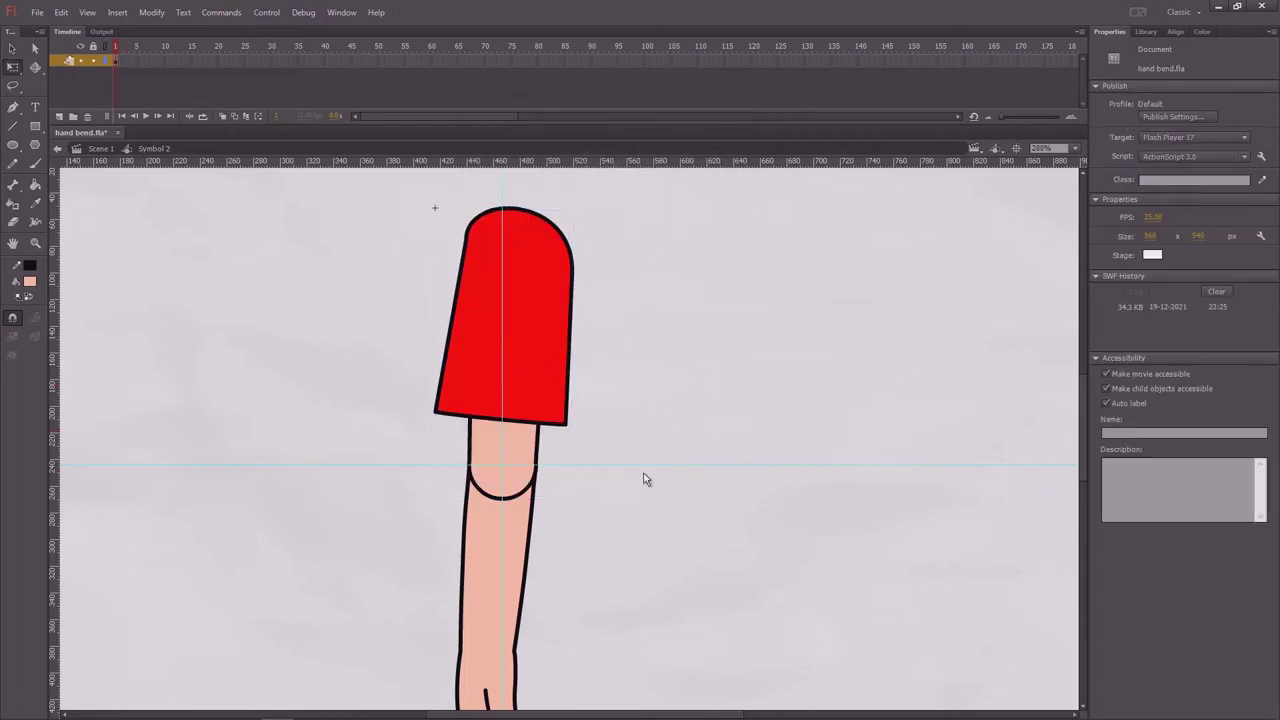
Step: Draw a skin-filled circle with a black 3.00 outline, about 43 px across, beside the wrist and select it whole
{"action": "scroll", "coordinate": [631, 405], "scroll_direction": "down", "scroll_amount": 3}
{"action": "scroll", "coordinate": [623, 330], "scroll_direction": "down", "scroll_amount": 3}
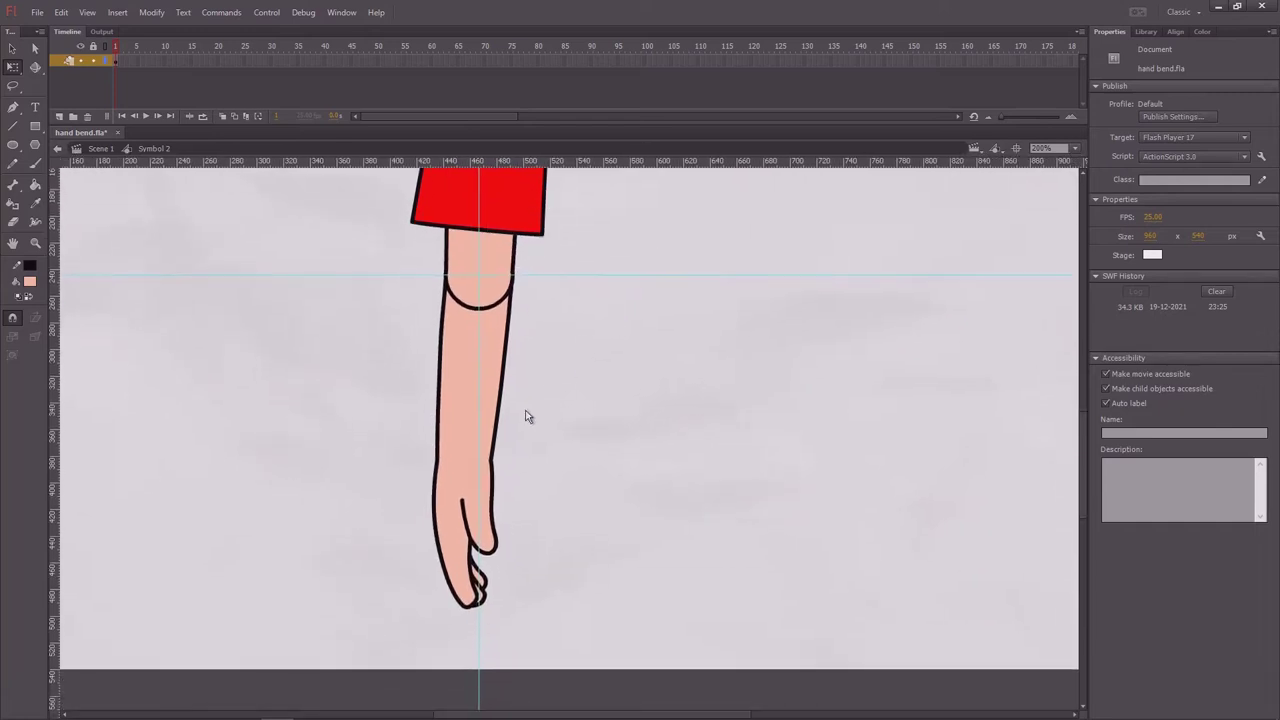
{"action": "key", "text": "v"}
{"action": "left_click", "coordinate": [466, 495]}
{"action": "scroll", "coordinate": [466, 495], "scroll_direction": "up", "scroll_amount": 5}
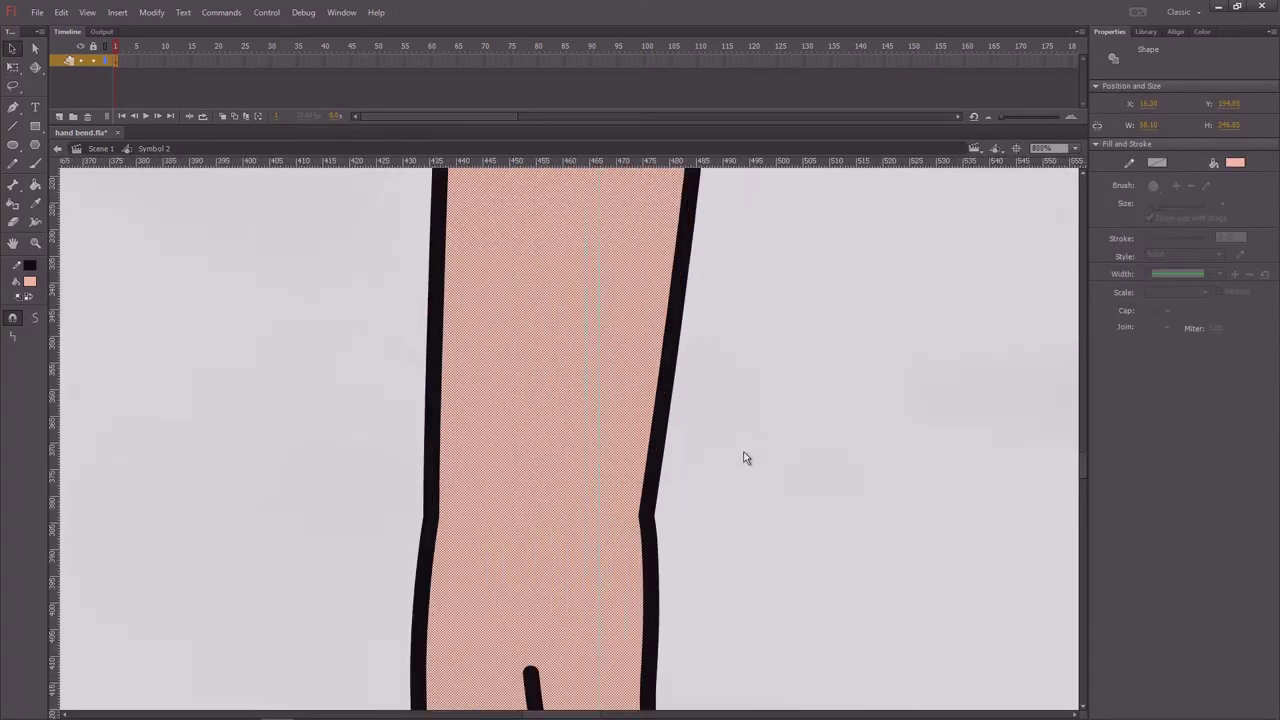
{"action": "left_click", "coordinate": [791, 459]}
{"action": "scroll", "coordinate": [777, 429], "scroll_direction": "down", "scroll_amount": 2}
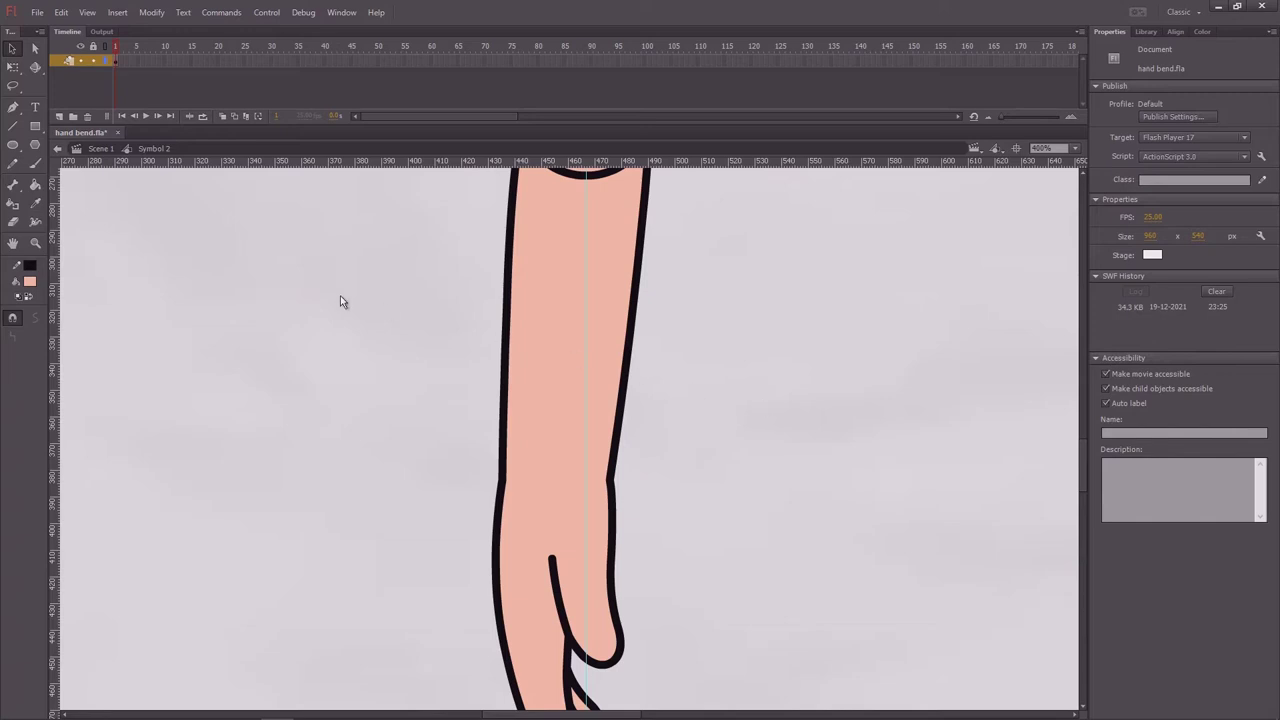
{"action": "left_click", "coordinate": [13, 144]}
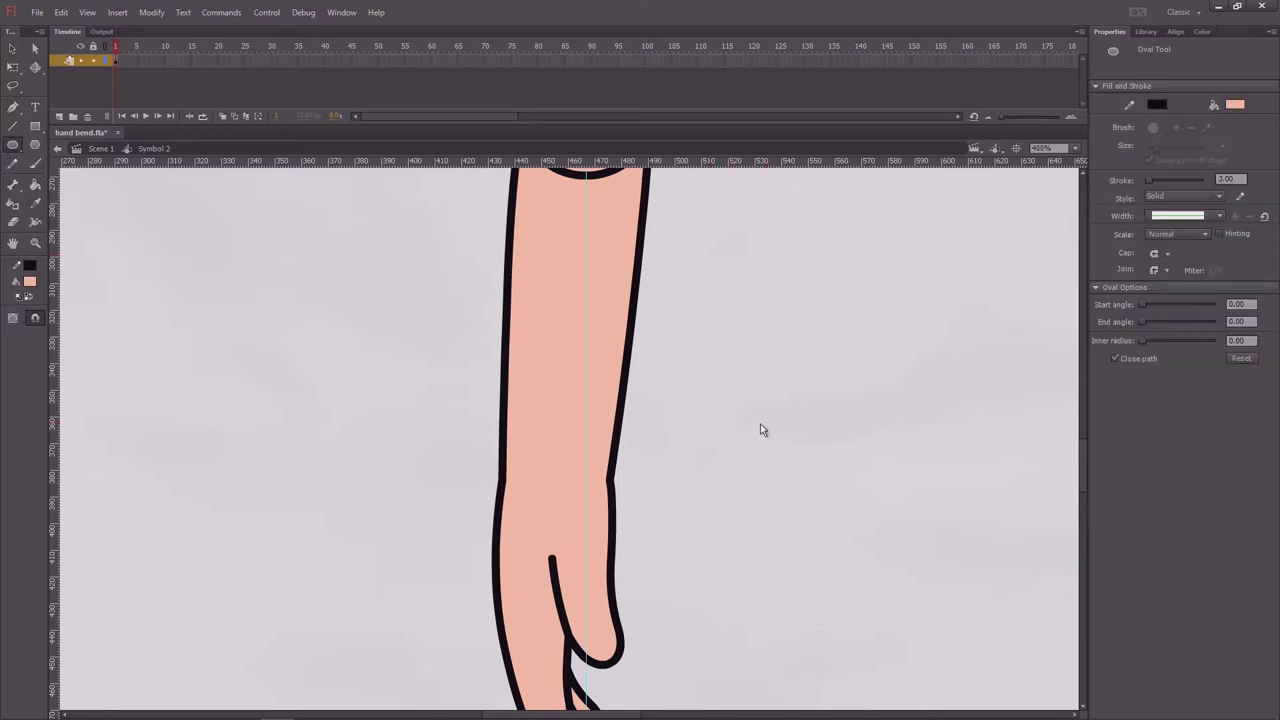
{"action": "left_click_drag", "start_coordinate": [768, 463], "coordinate": [824, 535]}
{"action": "key", "text": "v"}
{"action": "double_click", "coordinate": [800, 500]}
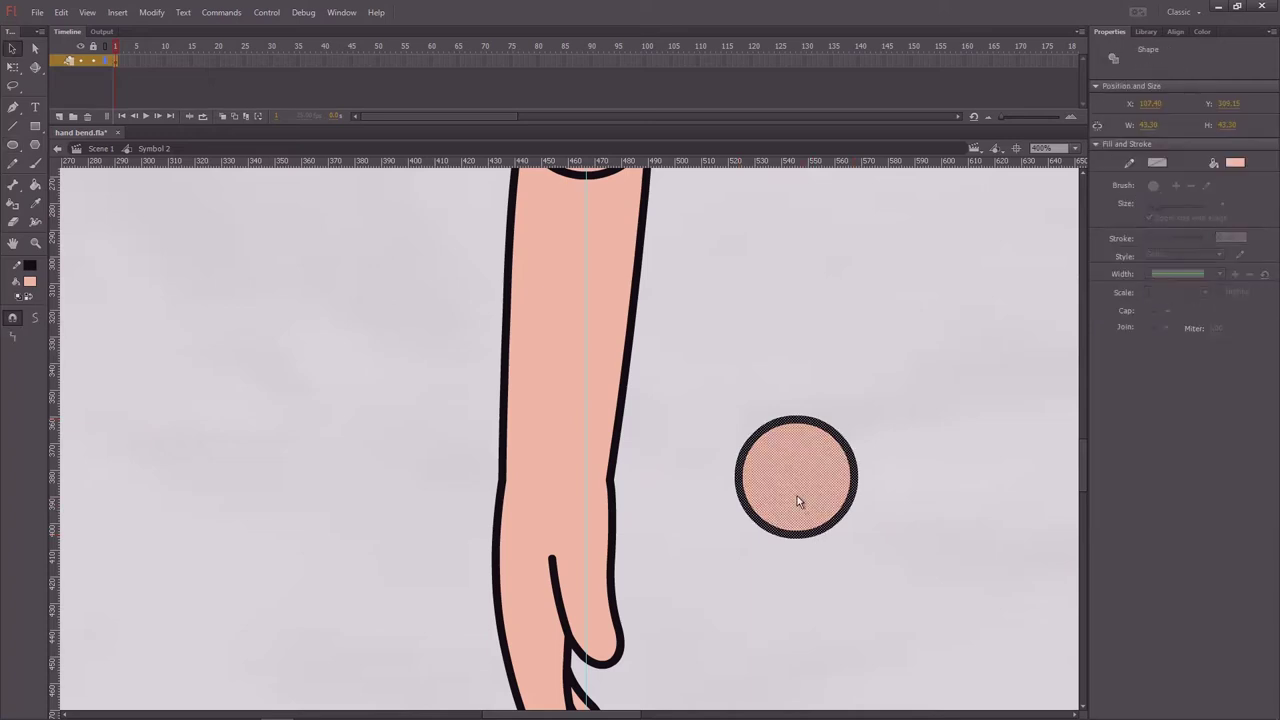
Step: Move the selected circle onto the wrist, centred where the forearm meets the hand
{"action": "key", "text": "ctrl+="}
{"action": "left_click_drag", "start_coordinate": [558, 278], "coordinate": [851, 277]}
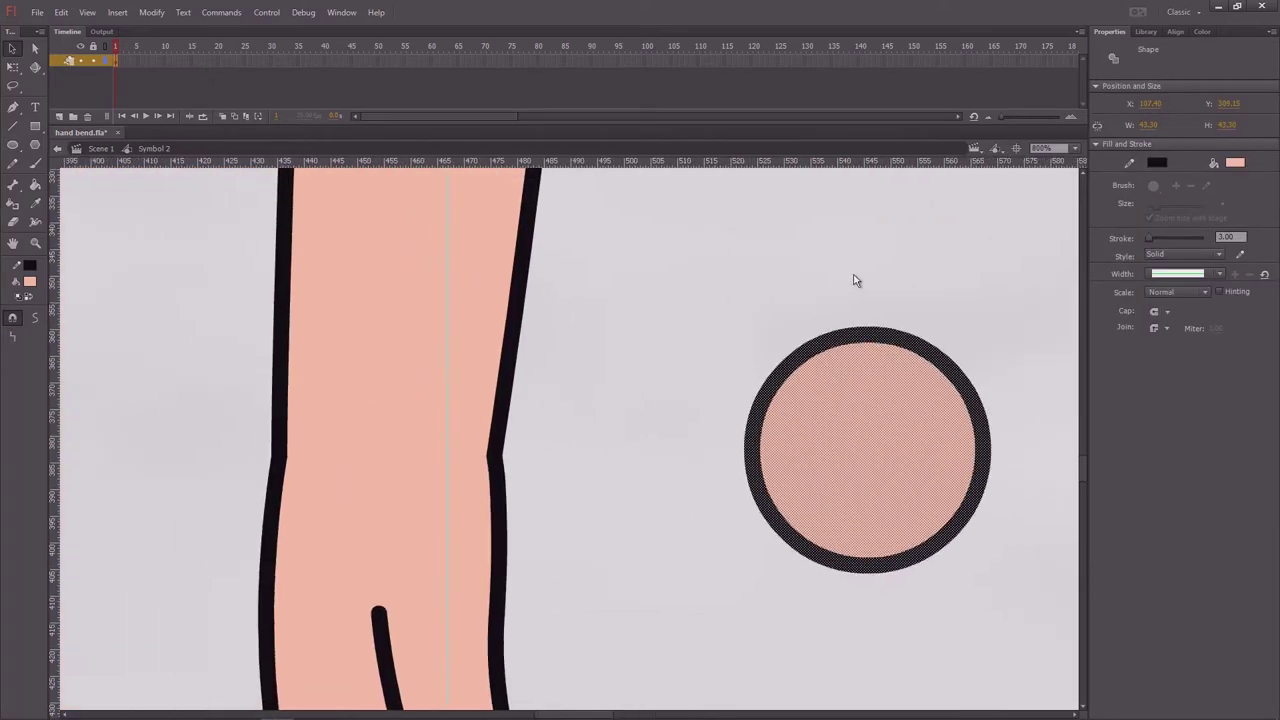
{"action": "left_click_drag", "start_coordinate": [866, 480], "coordinate": [490, 464]}
{"action": "key", "text": "ctrl+minus"}
{"action": "key", "text": "ctrl+equal"}
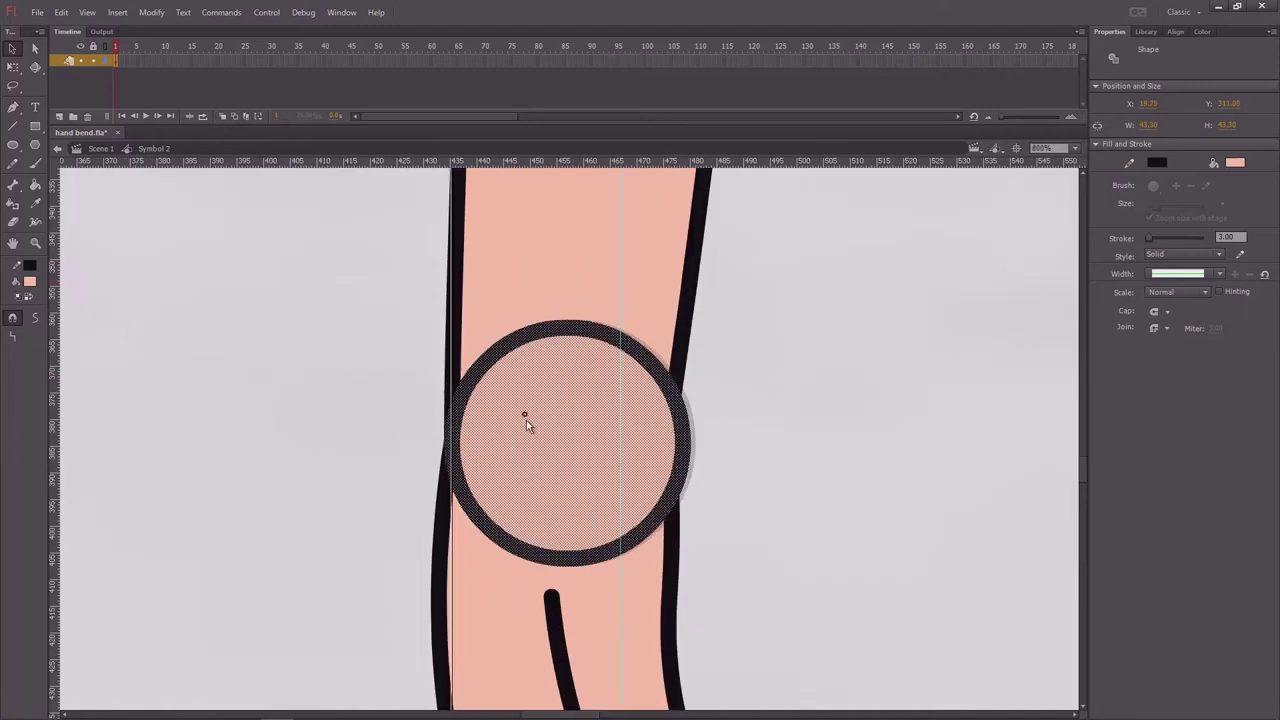
Step: Scale the wrist circle down to about 41 px and nudge it sideways so it fits between the arm outlines
{"action": "key", "text": "q"}
{"action": "left_click_drag", "start_coordinate": [692, 325], "coordinate": [684, 330]}
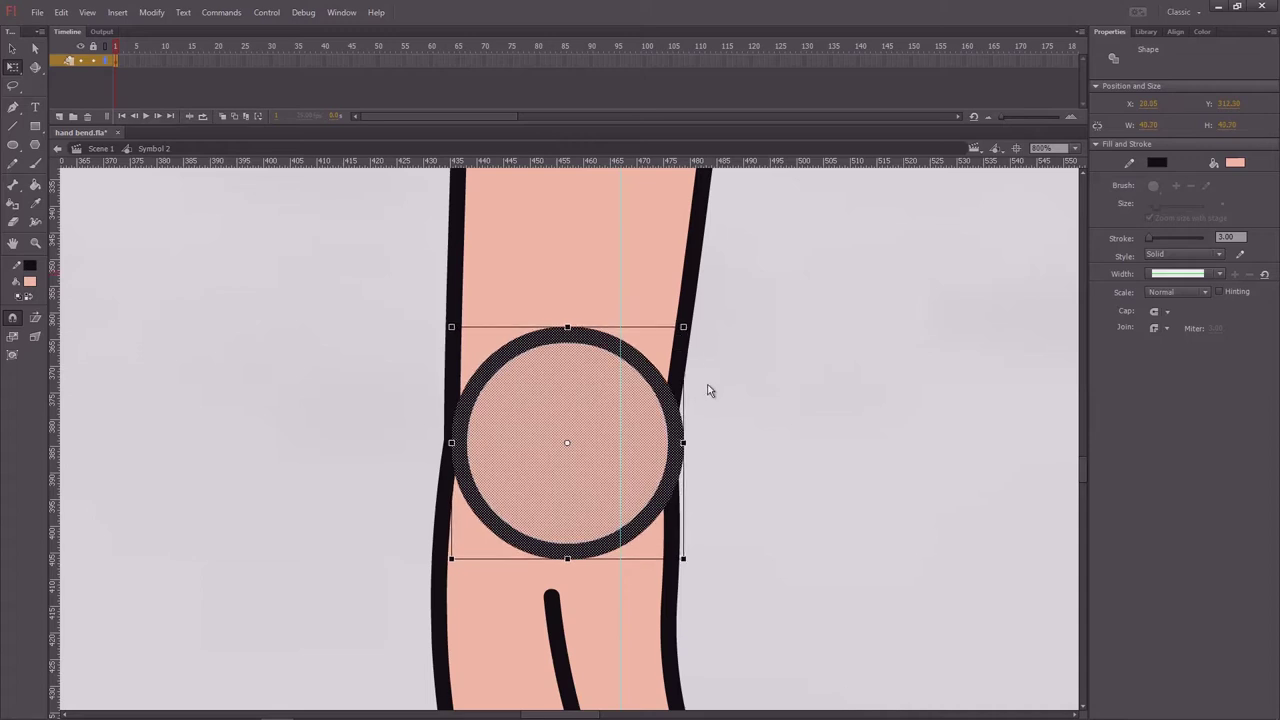
{"action": "key", "text": "Left"}
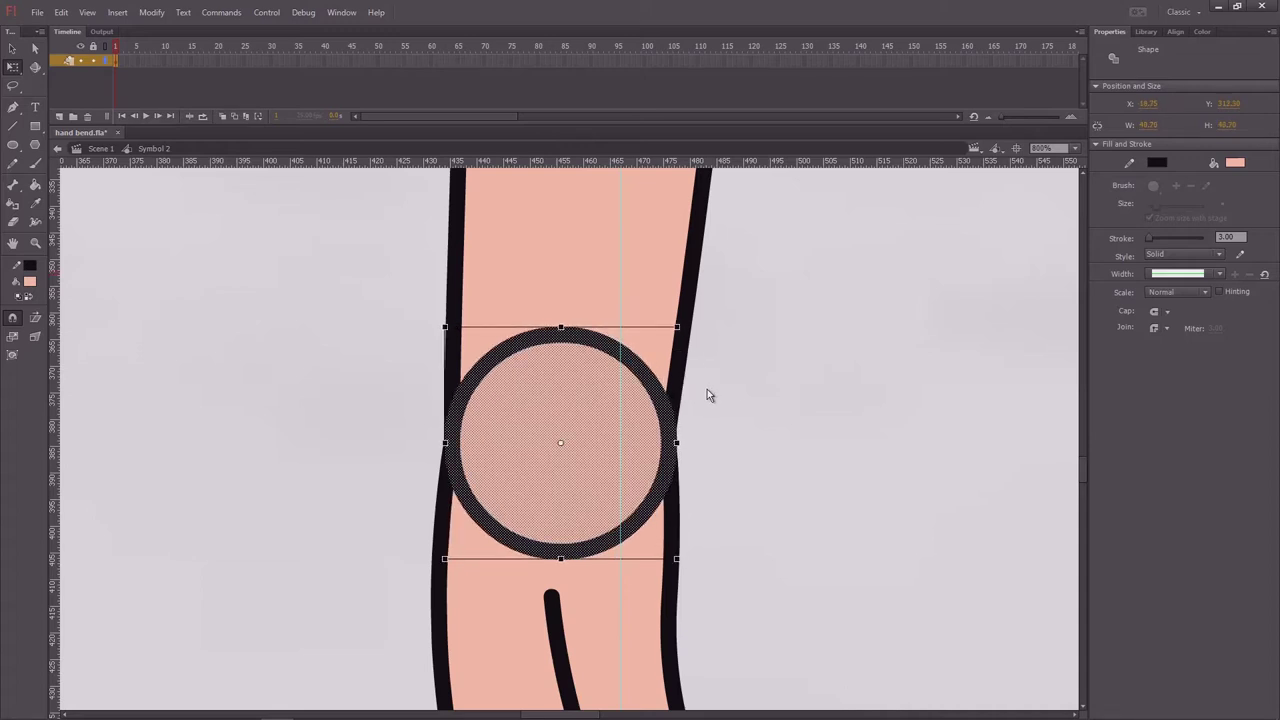
{"action": "key", "text": "Left"}
Step: Inspect the upper and lower arcs of the wrist circle's outline as separate segments
{"action": "left_click", "coordinate": [701, 375]}
{"action": "left_click", "coordinate": [596, 341]}
{"action": "left_click", "coordinate": [587, 546]}
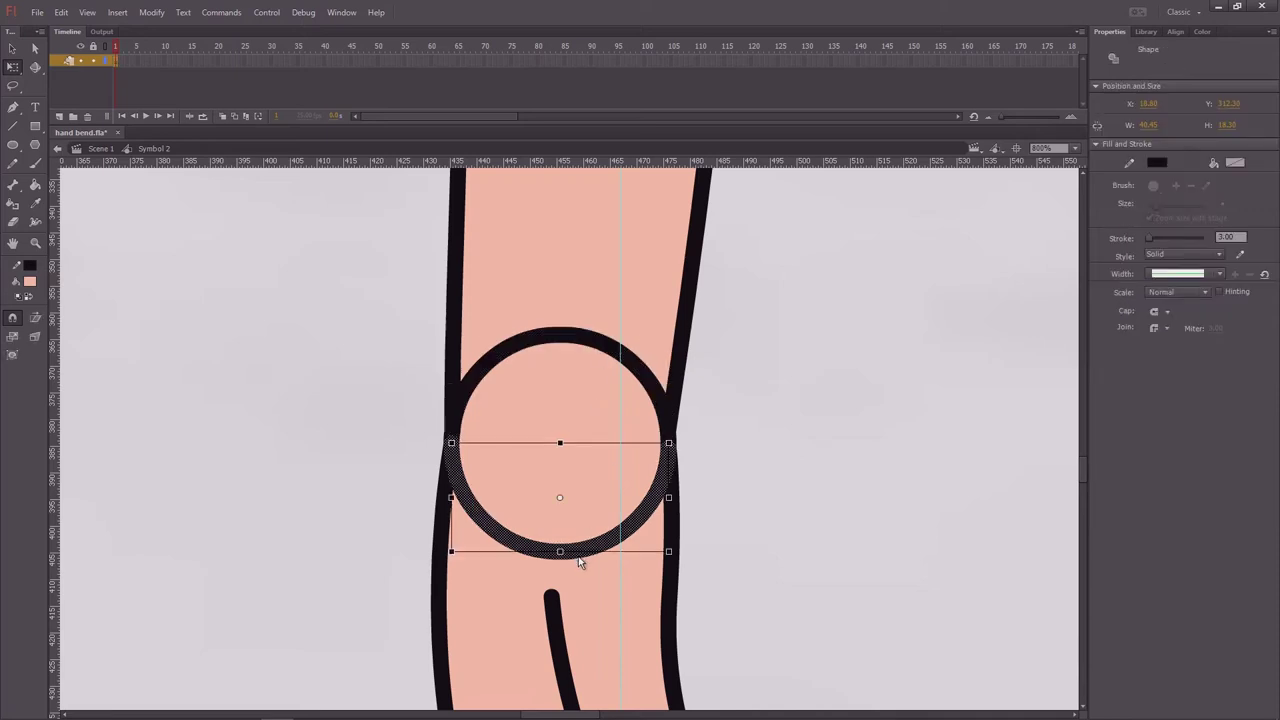
{"action": "left_click", "coordinate": [588, 342]}
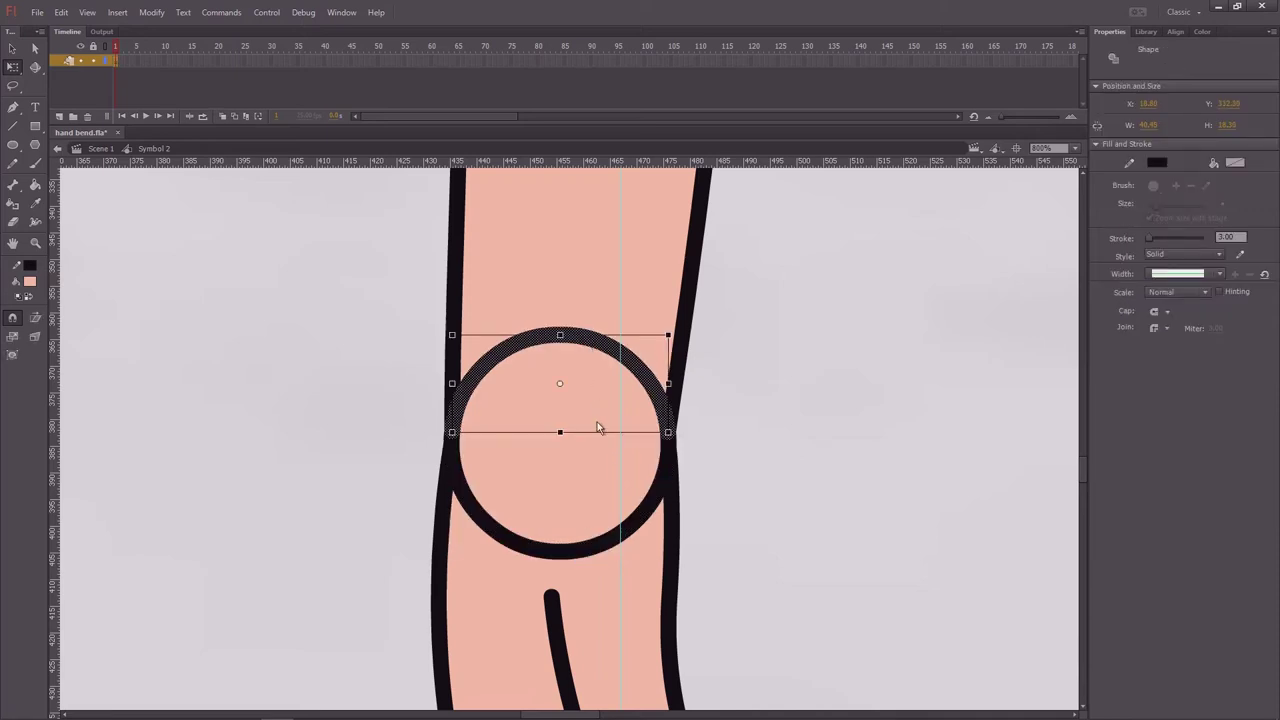
{"action": "left_click", "coordinate": [590, 549]}
Step: Select the whole wrist circle and place a horizontal and a vertical guide crossing at its centre
{"action": "key", "text": "v"}
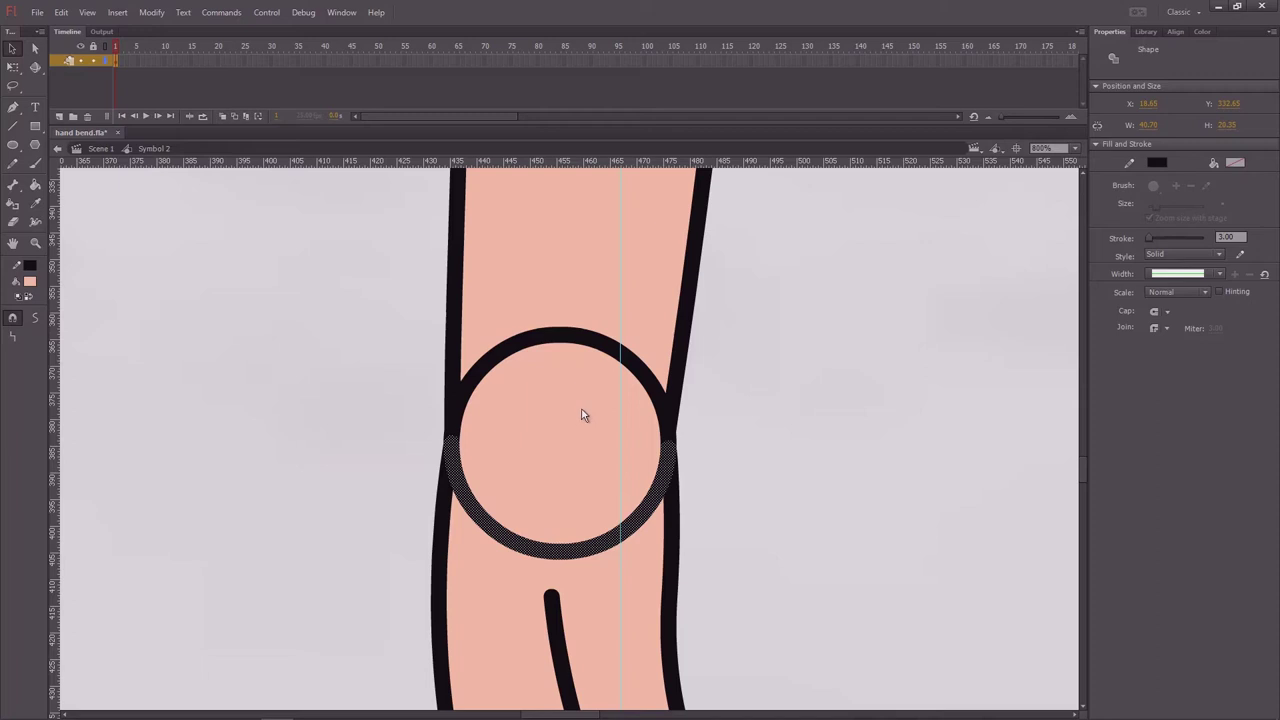
{"action": "double_click", "coordinate": [581, 411]}
{"action": "key", "text": "q"}
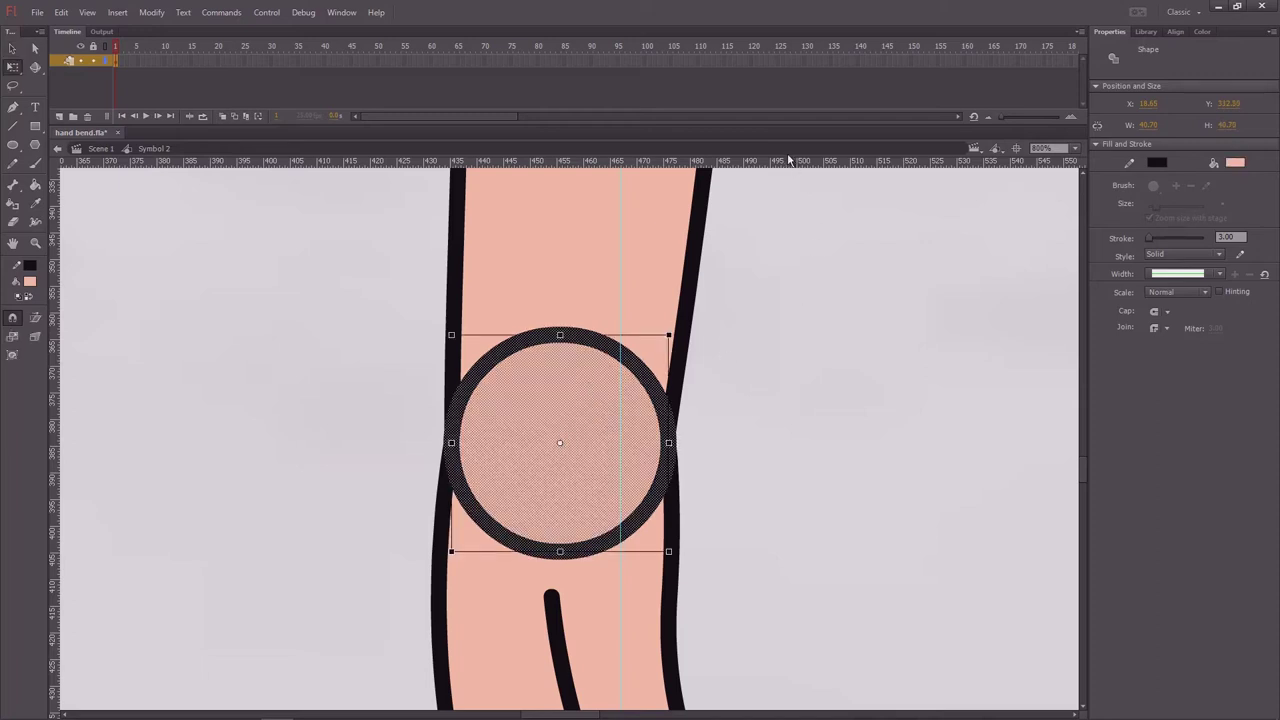
{"action": "left_click_drag", "start_coordinate": [785, 166], "coordinate": [755, 451]}
{"action": "left_click_drag", "start_coordinate": [56, 371], "coordinate": [560, 447]}
{"action": "left_click_drag", "start_coordinate": [749, 374], "coordinate": [651, 316]}
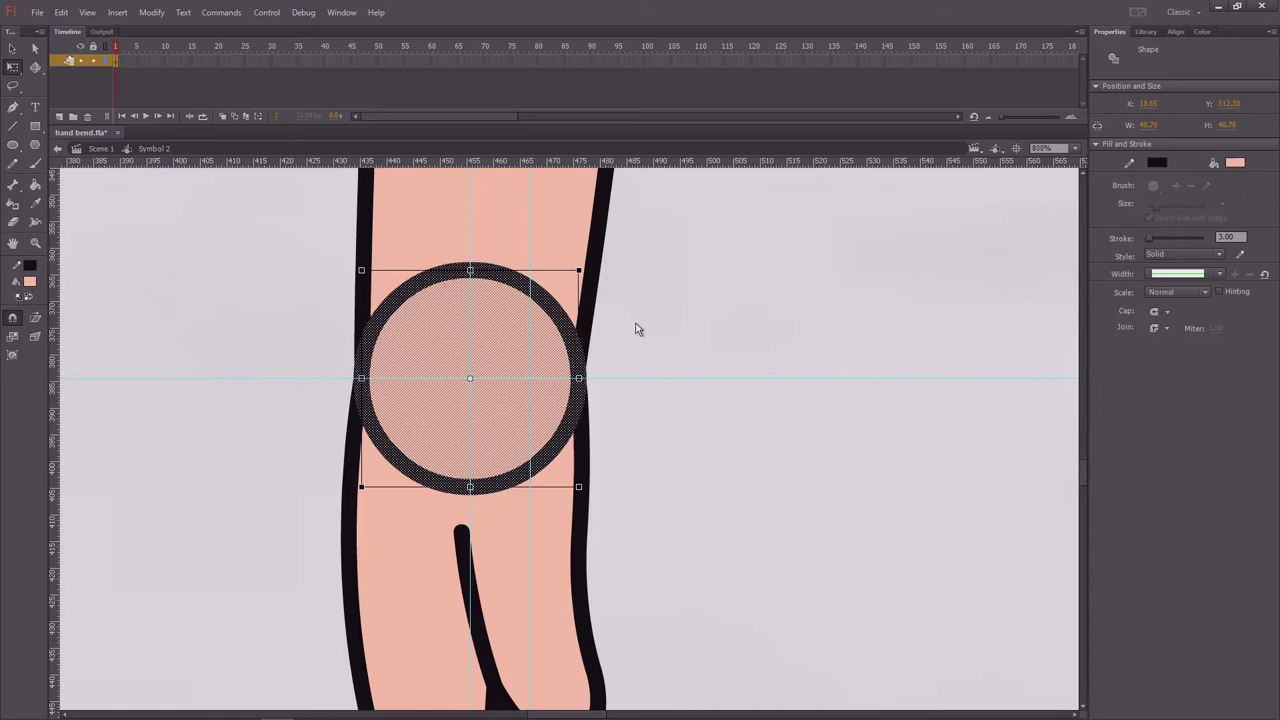
Step: Delete the lower arc of the wrist circle, leaving only the upper curve across the arm
{"action": "left_click", "coordinate": [606, 417]}
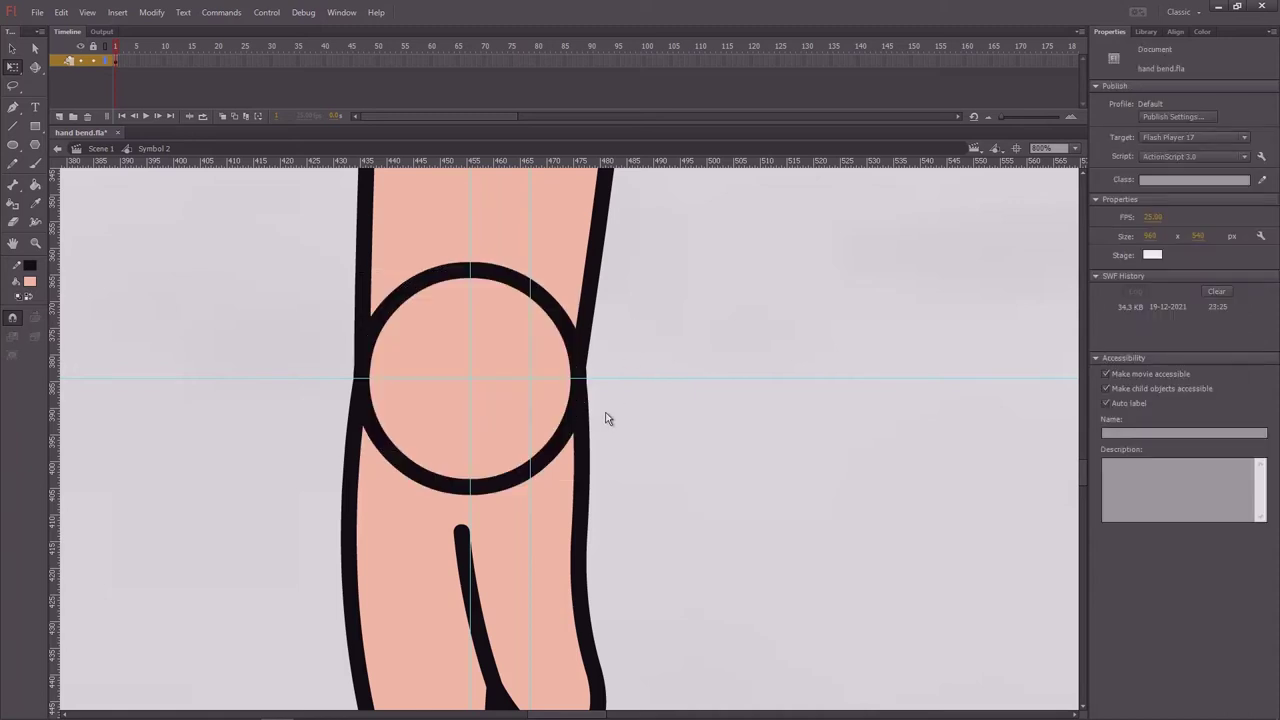
{"action": "left_click", "coordinate": [492, 488]}
{"action": "key", "text": "Delete"}
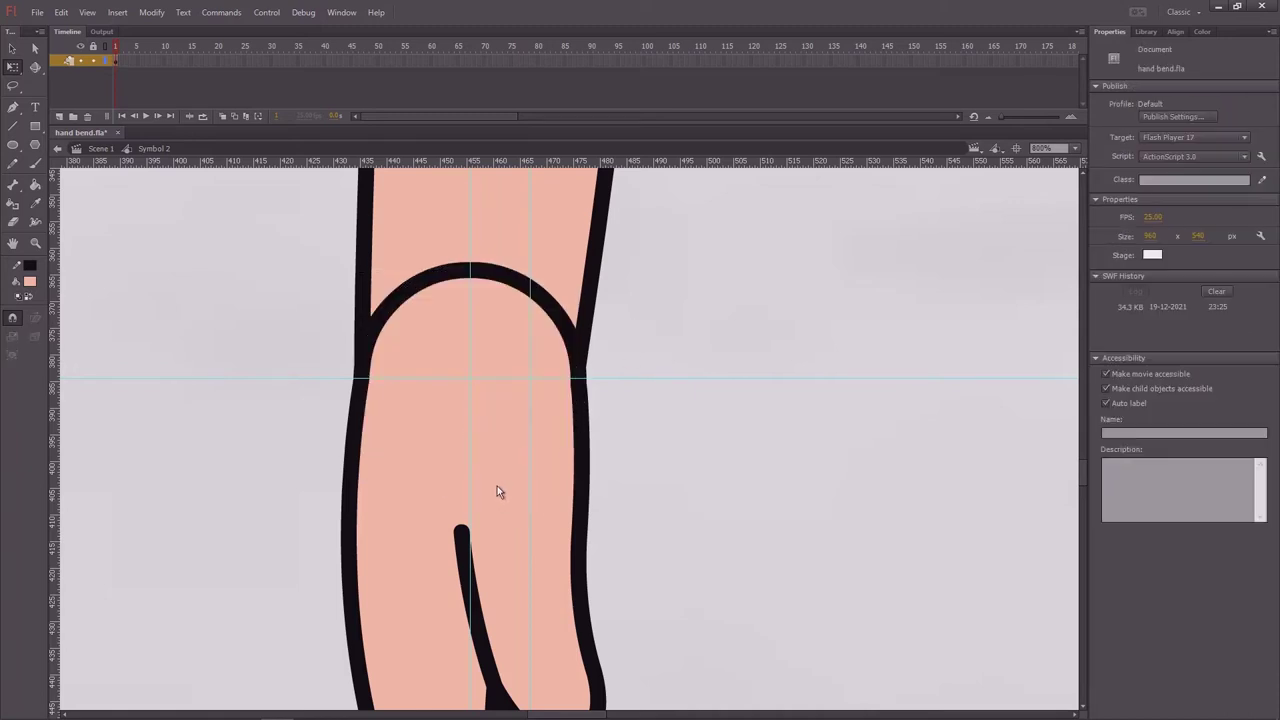
Step: Select the hand with all its fingers up to the wrist curve and convert it to a Graphic symbol
{"action": "key", "text": "ctrl+minus"}
{"action": "key", "text": "ctrl+minus"}
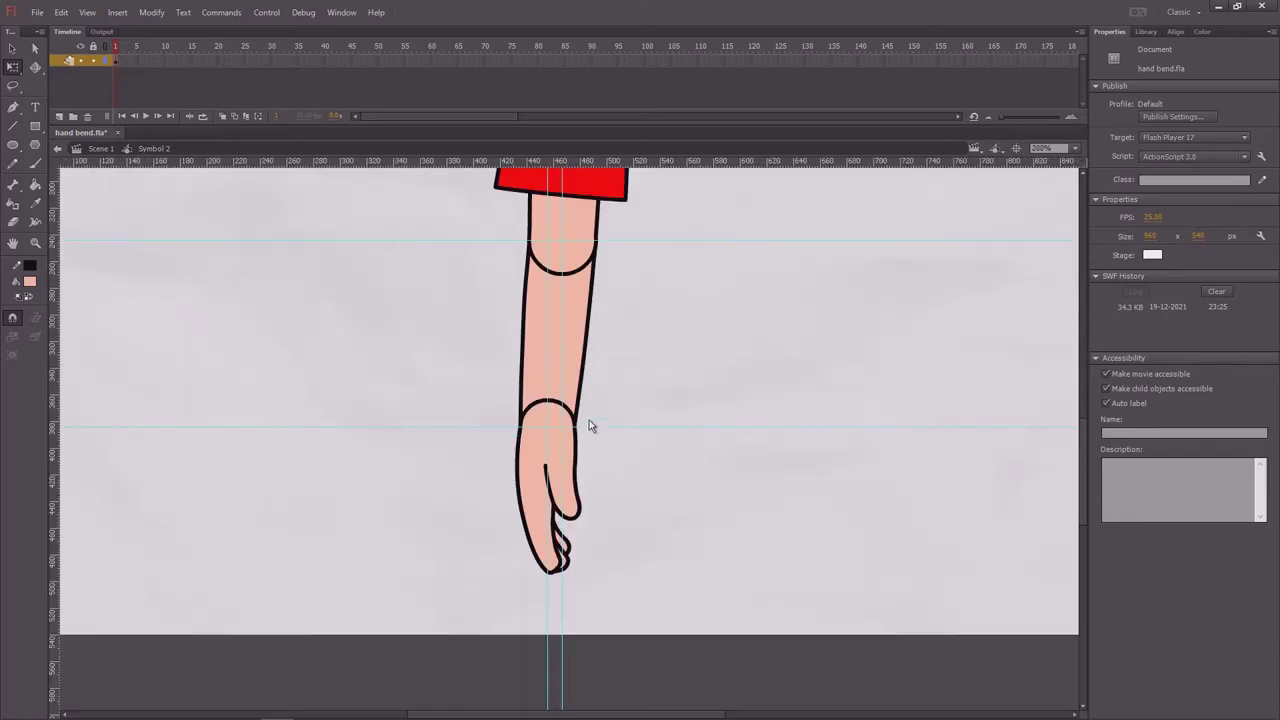
{"action": "key", "text": "v"}
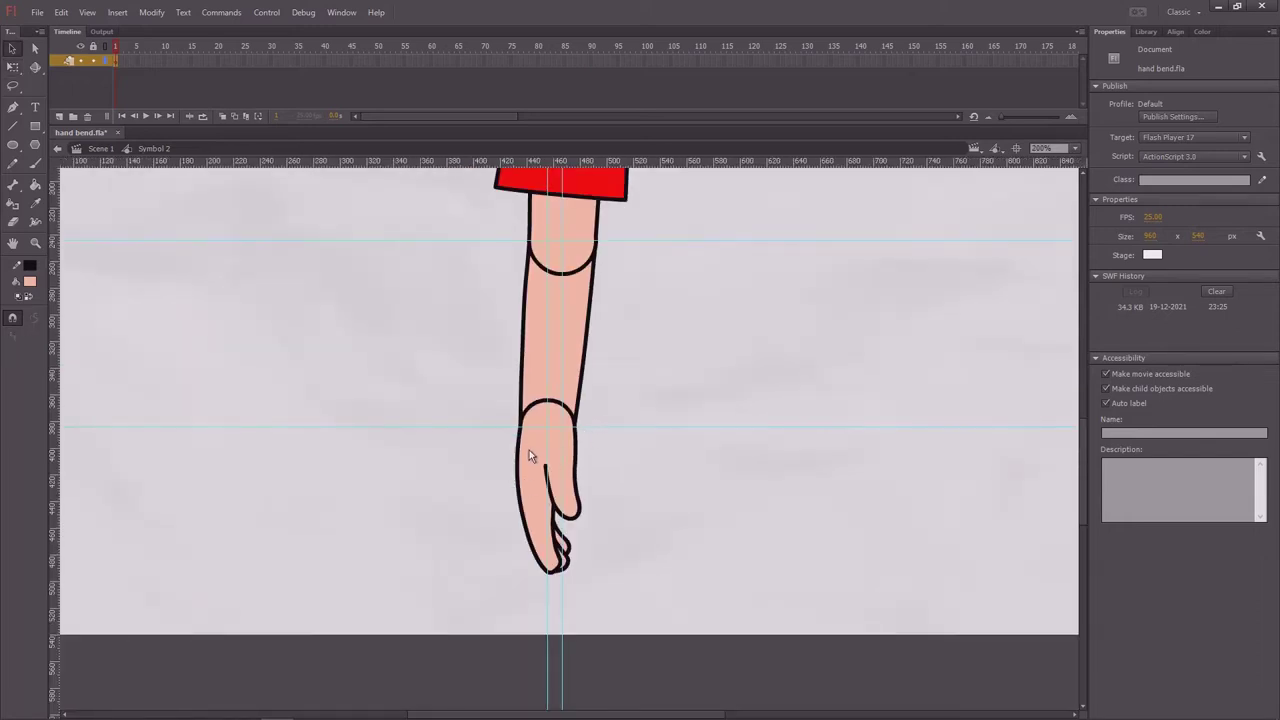
{"action": "left_click", "coordinate": [529, 456]}
{"action": "left_click_drag", "start_coordinate": [621, 495], "coordinate": [478, 607]}
{"action": "key", "text": "F8"}
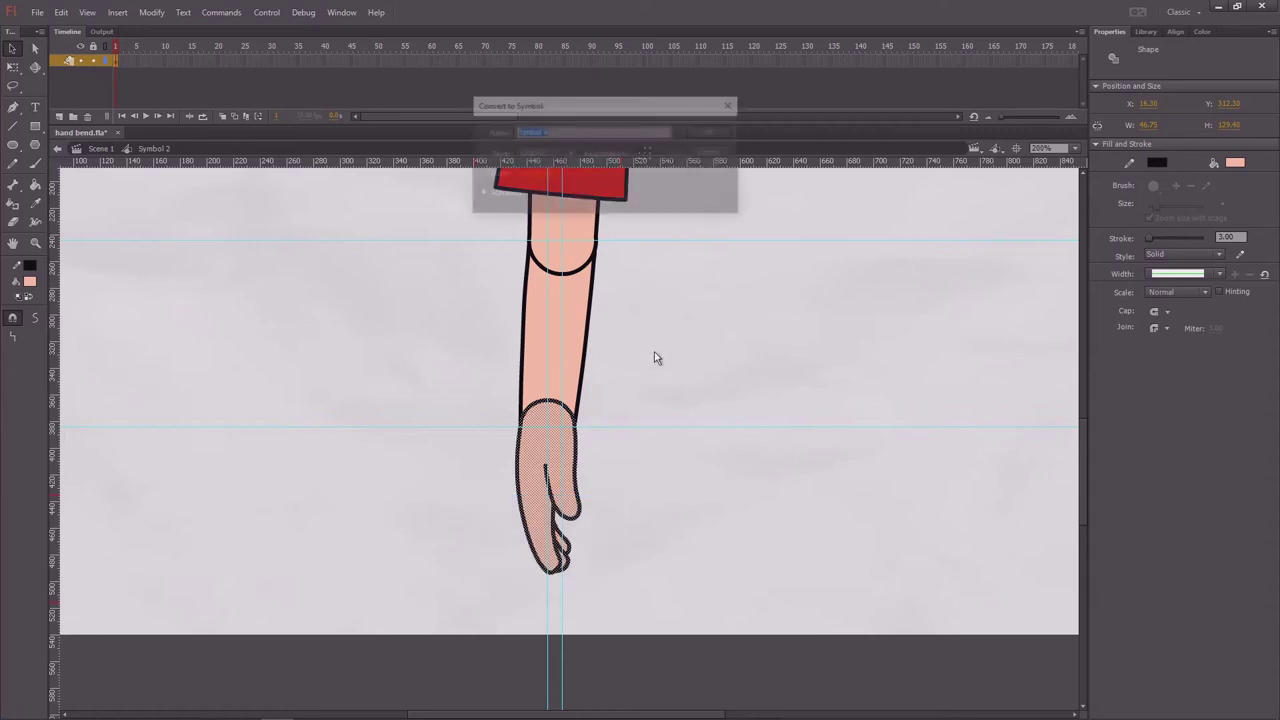
{"action": "left_click", "coordinate": [712, 134]}
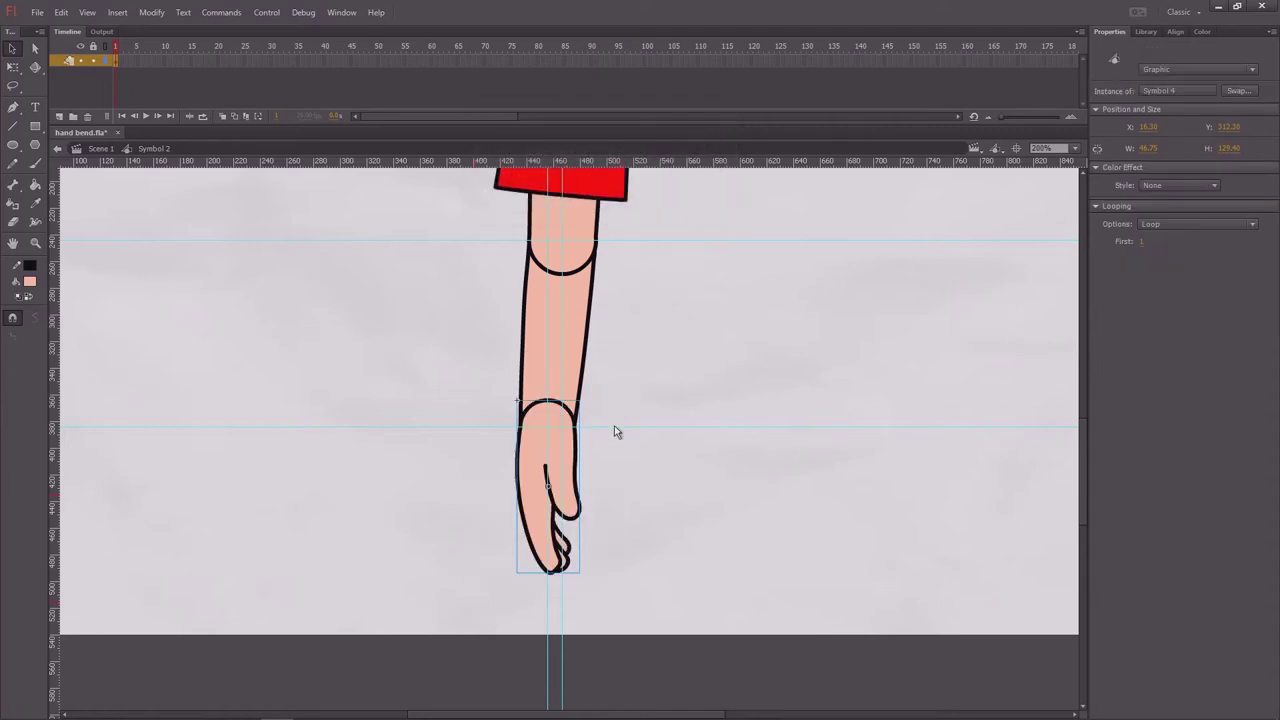
Step: Move the hand symbol's transformation point to the crossing of the guides at the wrist centre
{"action": "key", "text": "q"}
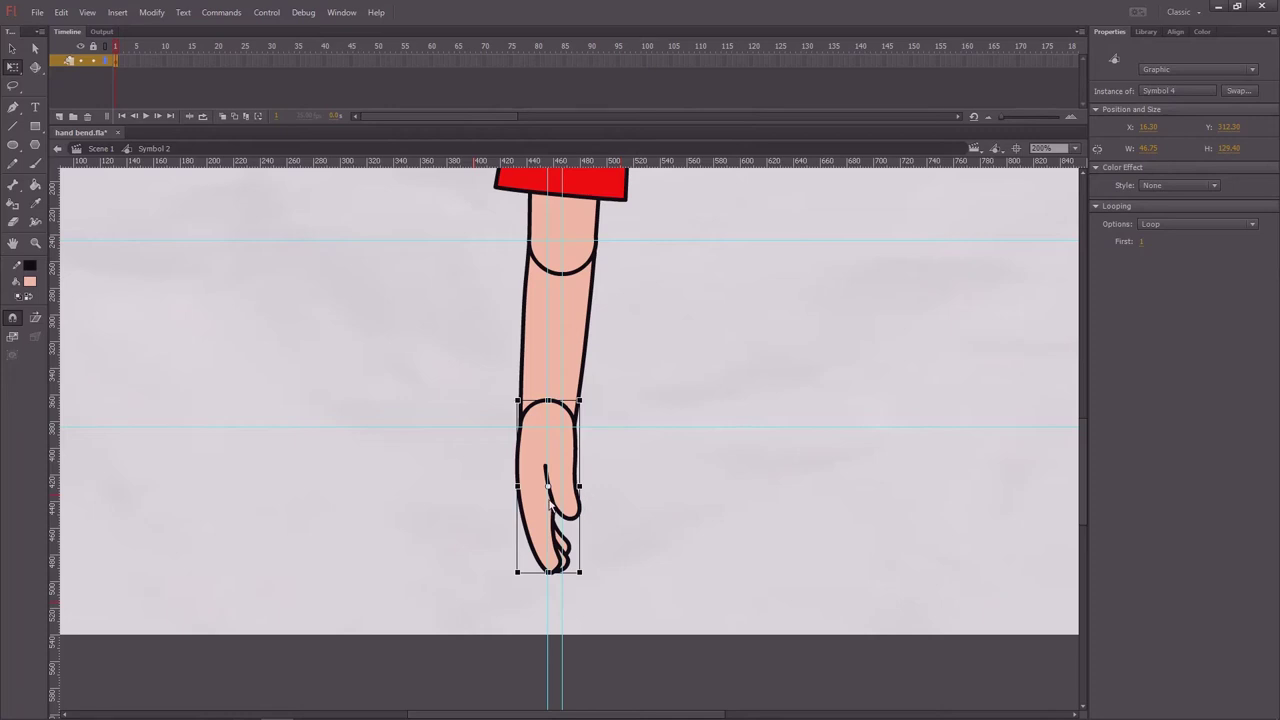
{"action": "key", "text": "ctrl+="}
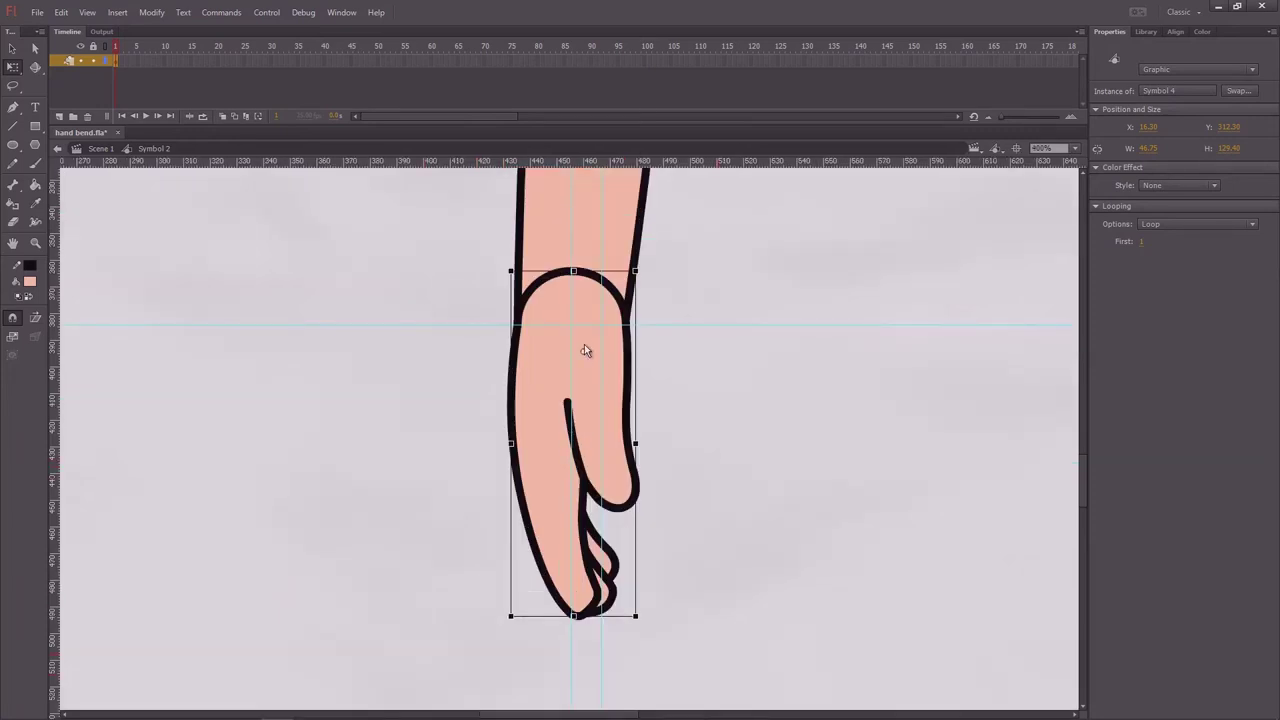
{"action": "left_click_drag", "start_coordinate": [584, 348], "coordinate": [572, 327]}
Step: Pull the upper arm and hand symbols away from the forearm to check the separation at both joints
{"action": "key", "text": "ctrl+minus"}
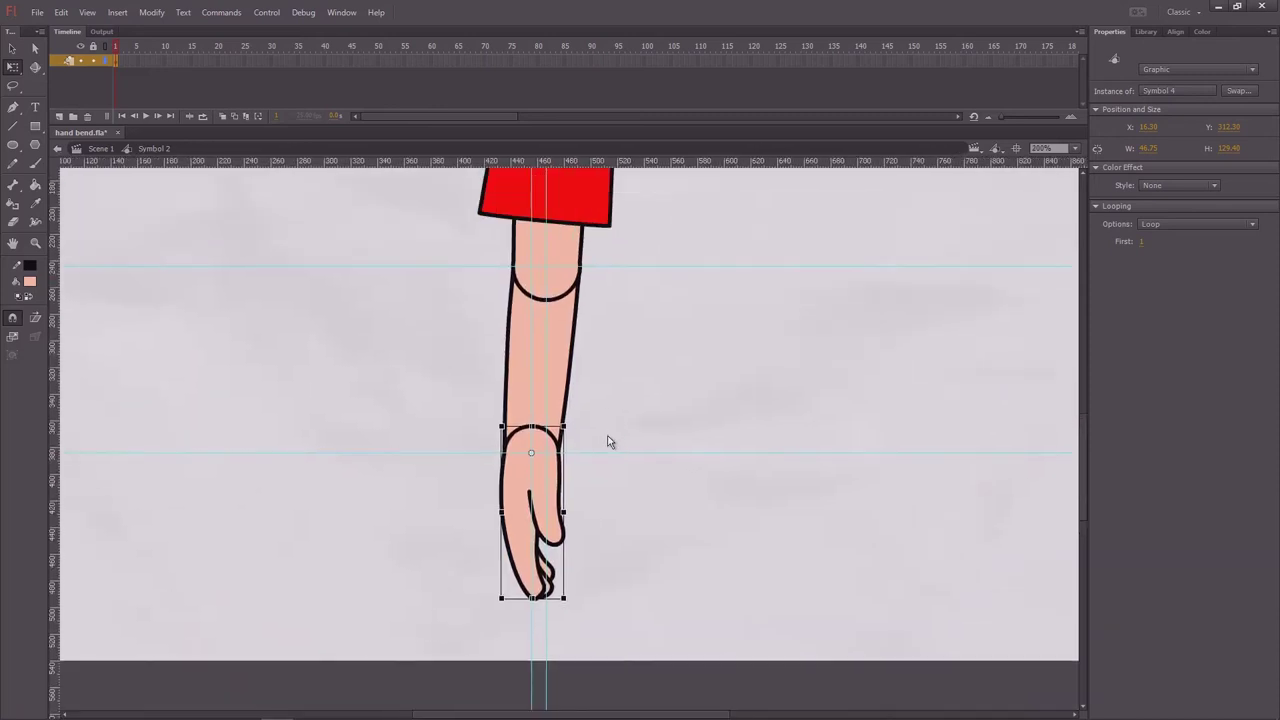
{"action": "scroll", "coordinate": [614, 440], "scroll_direction": "up", "scroll_amount": 1}
{"action": "left_click", "coordinate": [550, 308]}
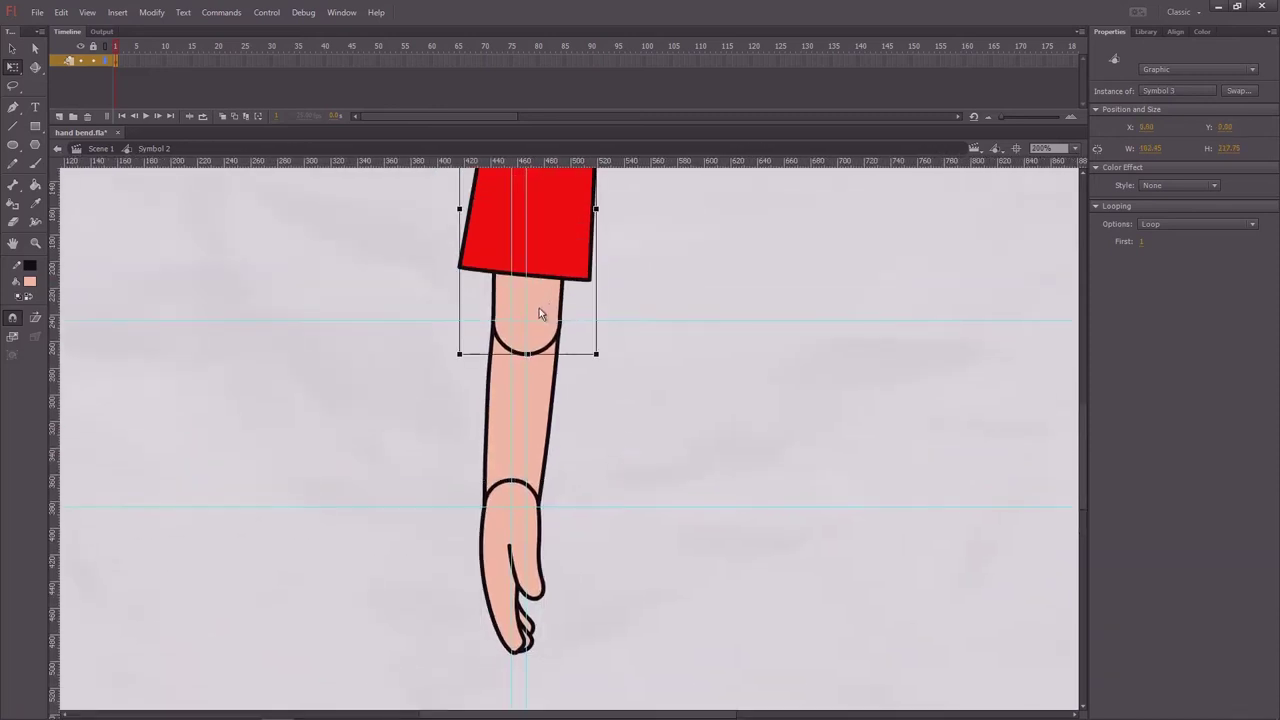
{"action": "left_click_drag", "start_coordinate": [540, 314], "coordinate": [582, 297]}
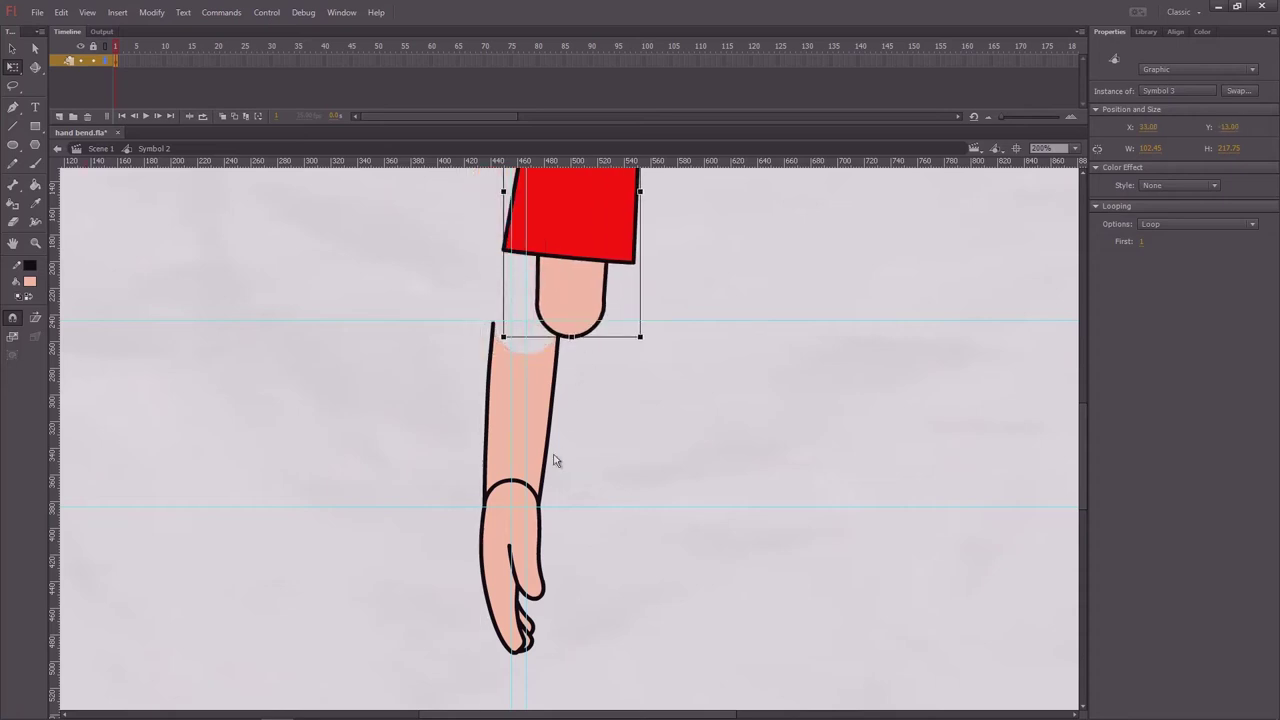
{"action": "left_click", "coordinate": [537, 543]}
{"action": "left_click_drag", "start_coordinate": [537, 543], "coordinate": [568, 568]}
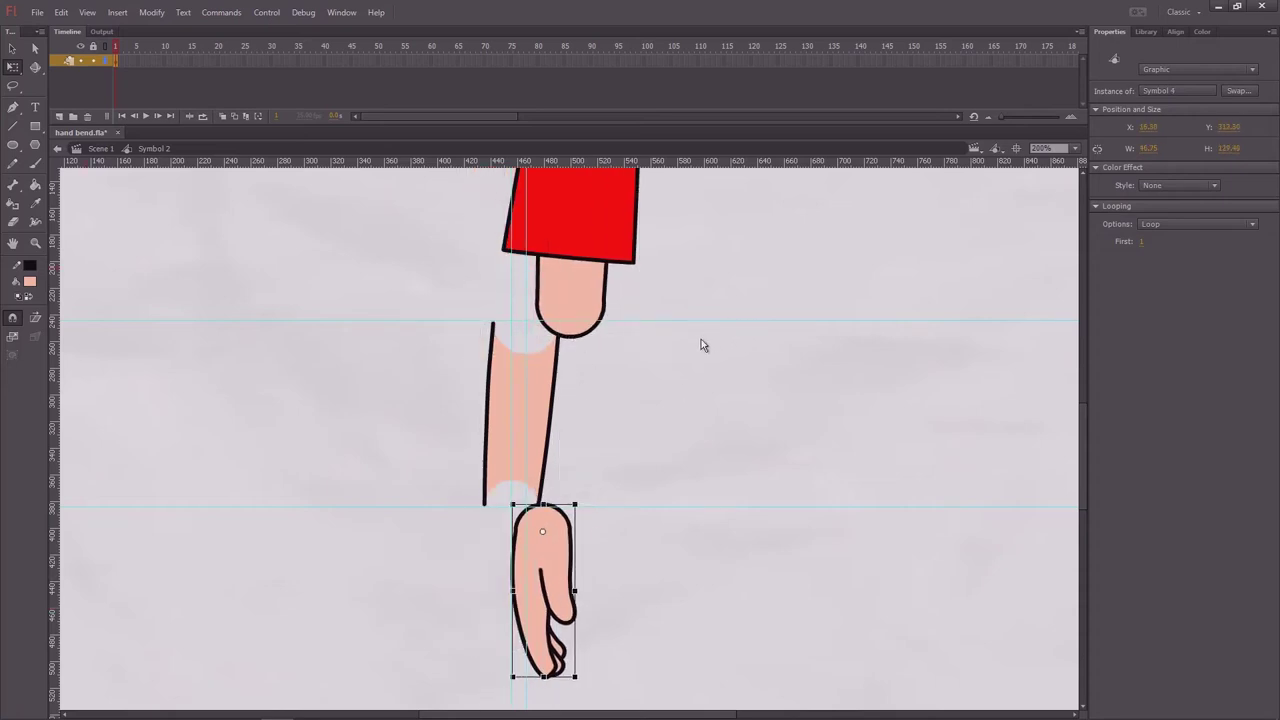
Step: Undo the moves of the upper arm and hand symbols and clear the selection
{"action": "key", "text": "ctrl+z"}
{"action": "key", "text": "ctrl+z"}
{"action": "key", "text": "ctrl+z"}
{"action": "left_click", "coordinate": [670, 390]}
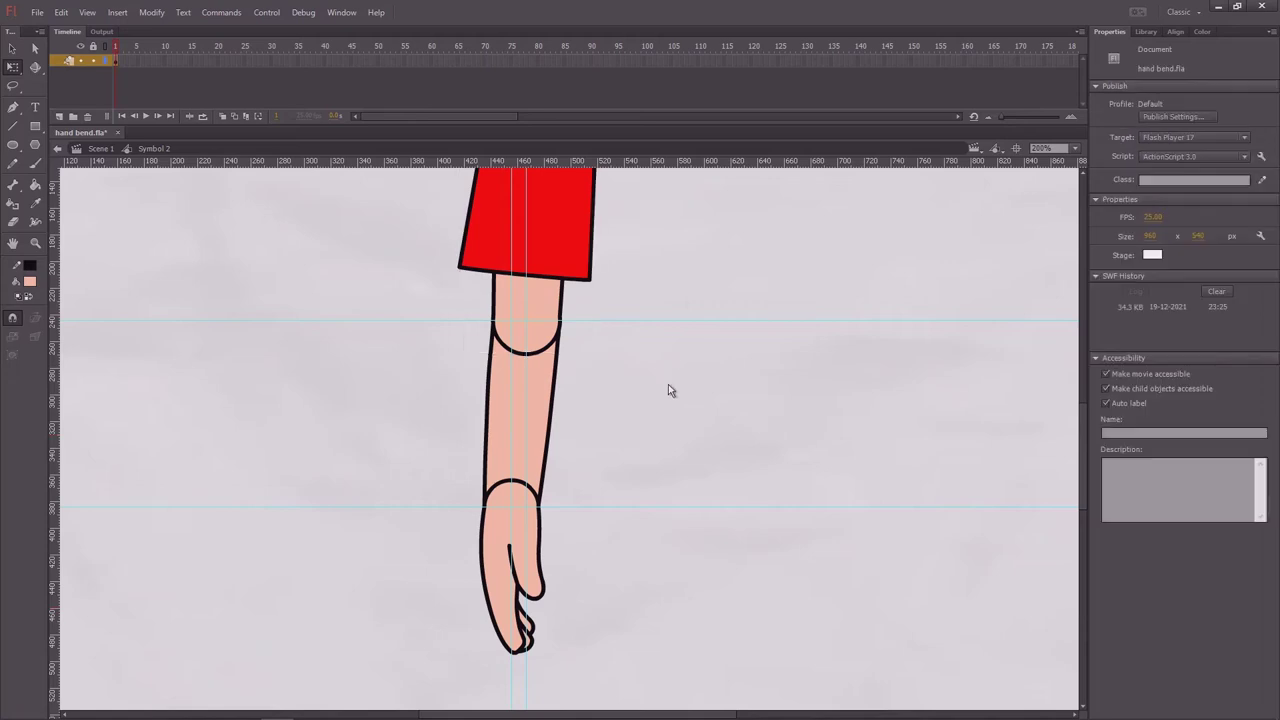
Step: Select the forearm between the elbow and wrist curves and convert it to a Graphic symbol
{"action": "key", "text": "v"}
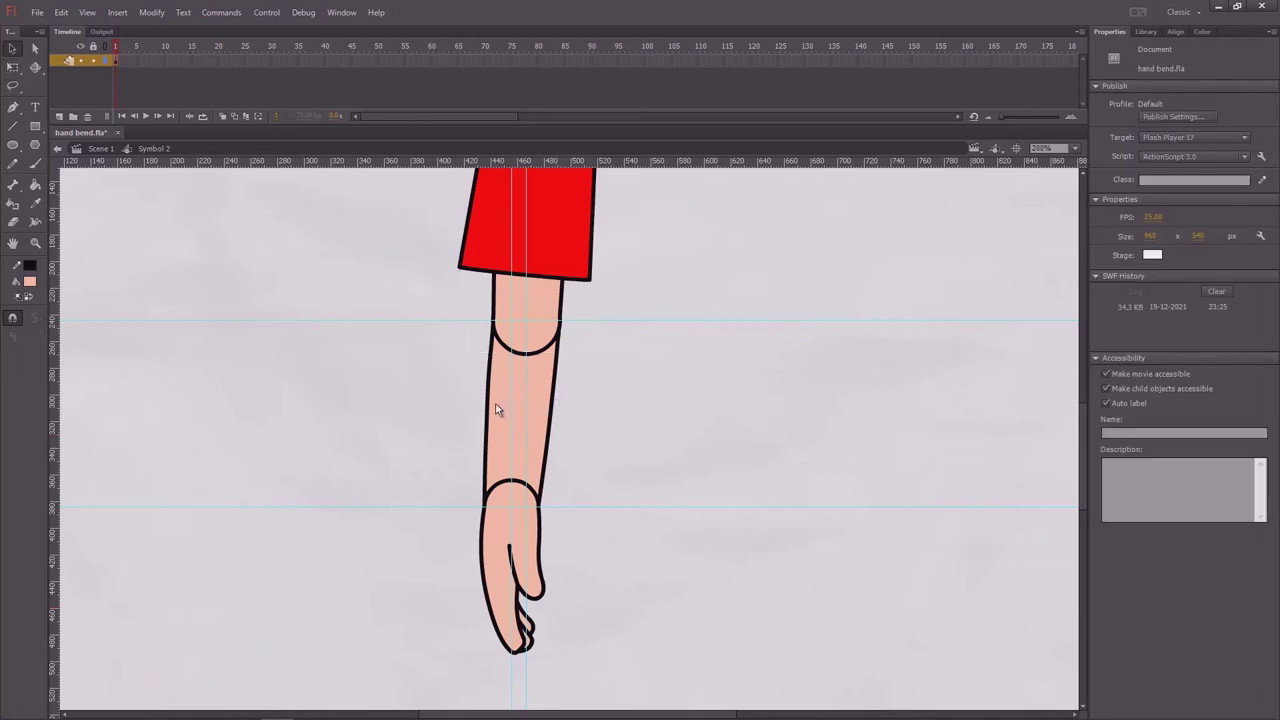
{"action": "left_click", "coordinate": [501, 409]}
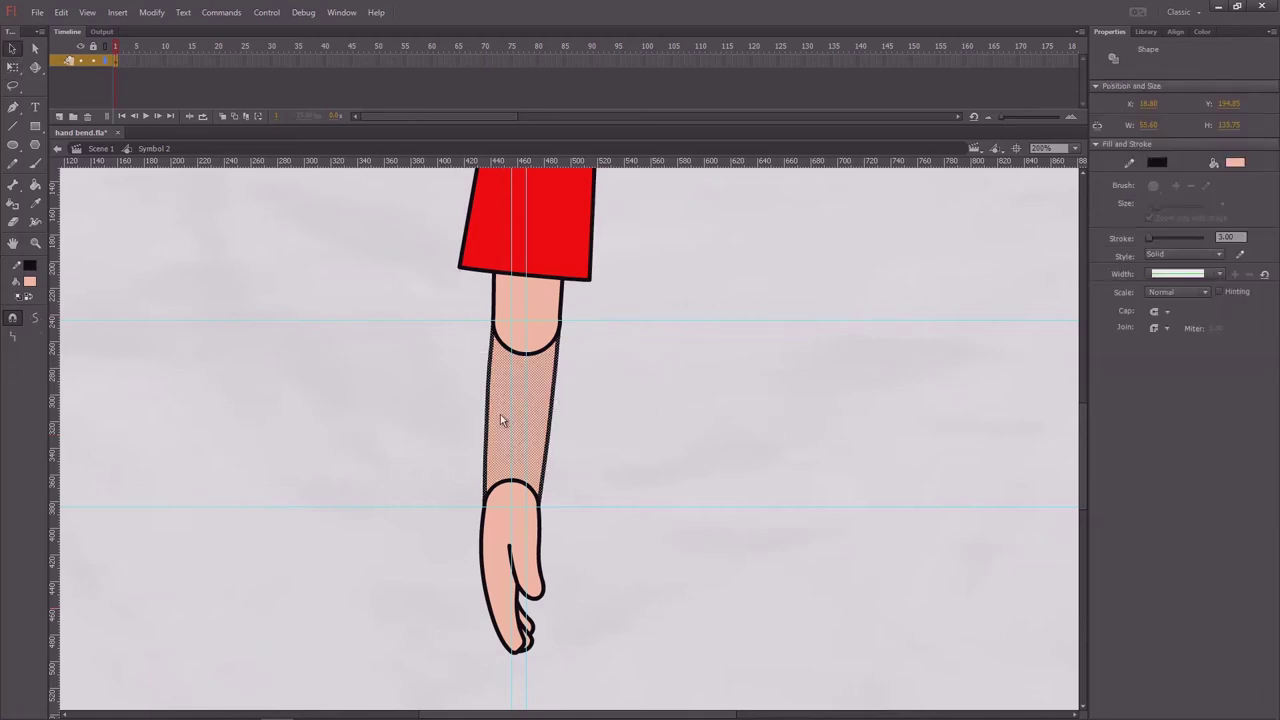
{"action": "key", "text": "ctrl+="}
{"action": "left_click_drag", "start_coordinate": [508, 410], "coordinate": [346, 395]}
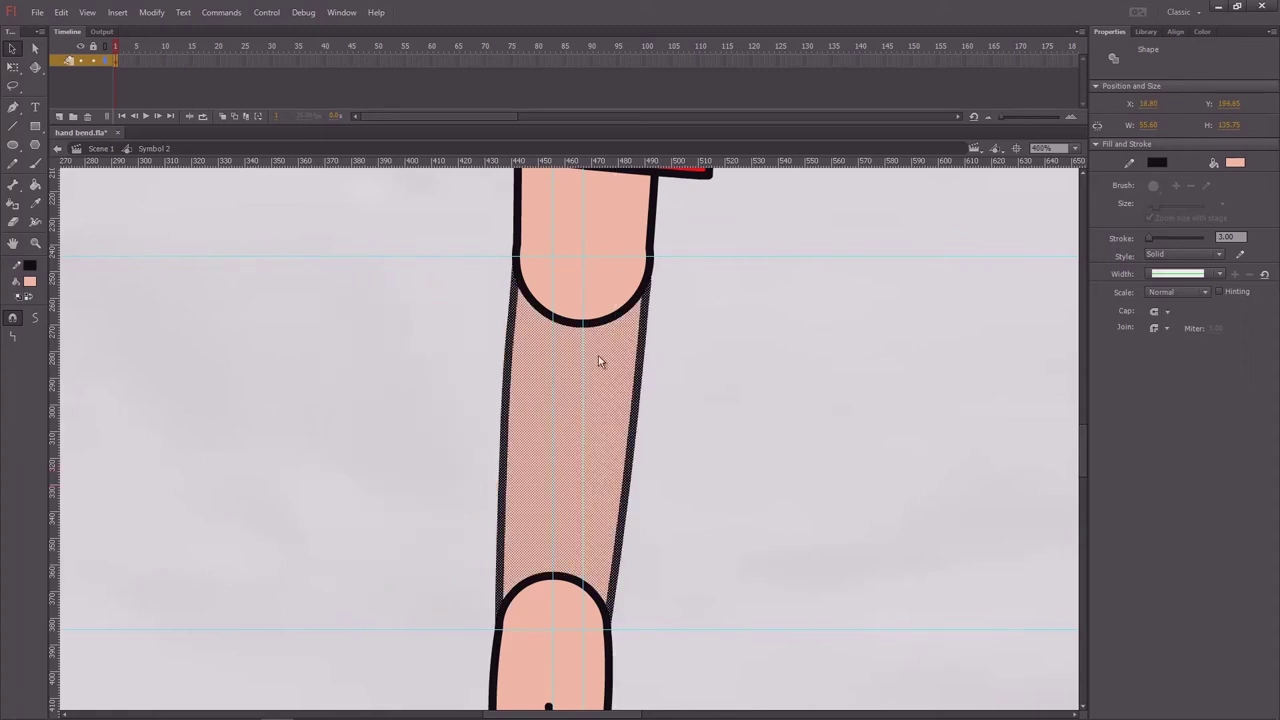
{"action": "key", "text": "F8"}
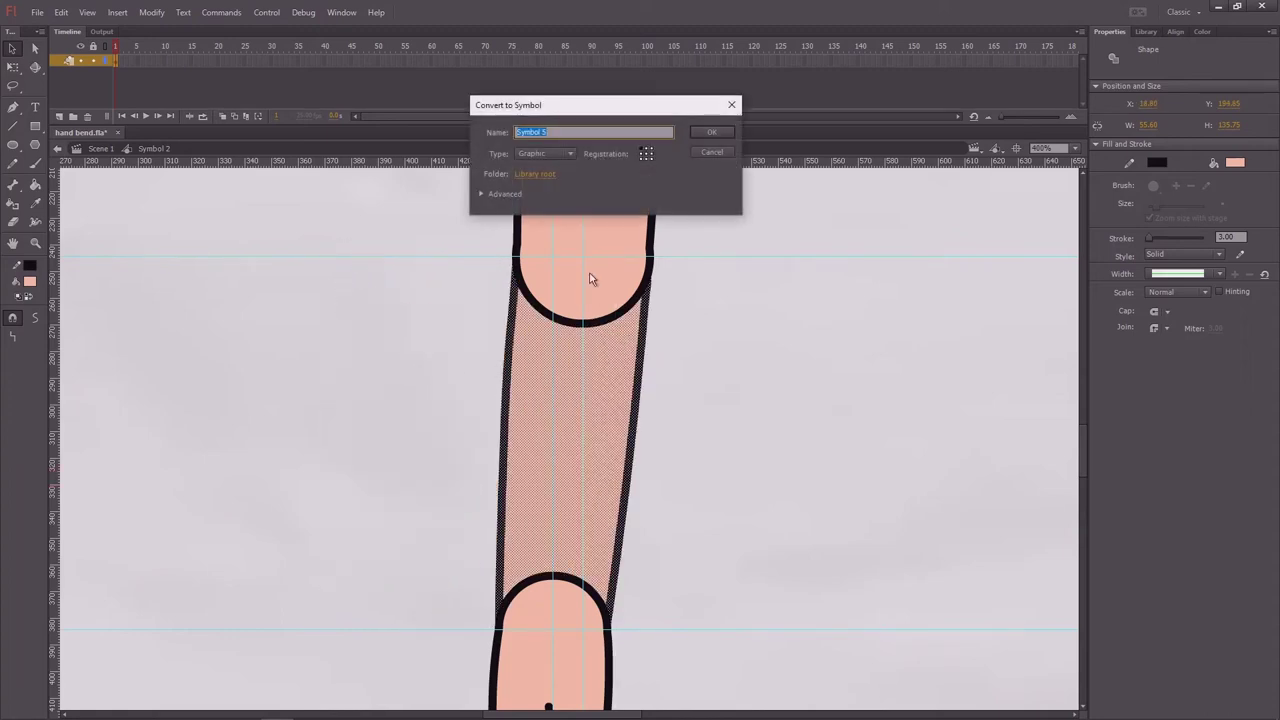
{"action": "left_click", "coordinate": [711, 133]}
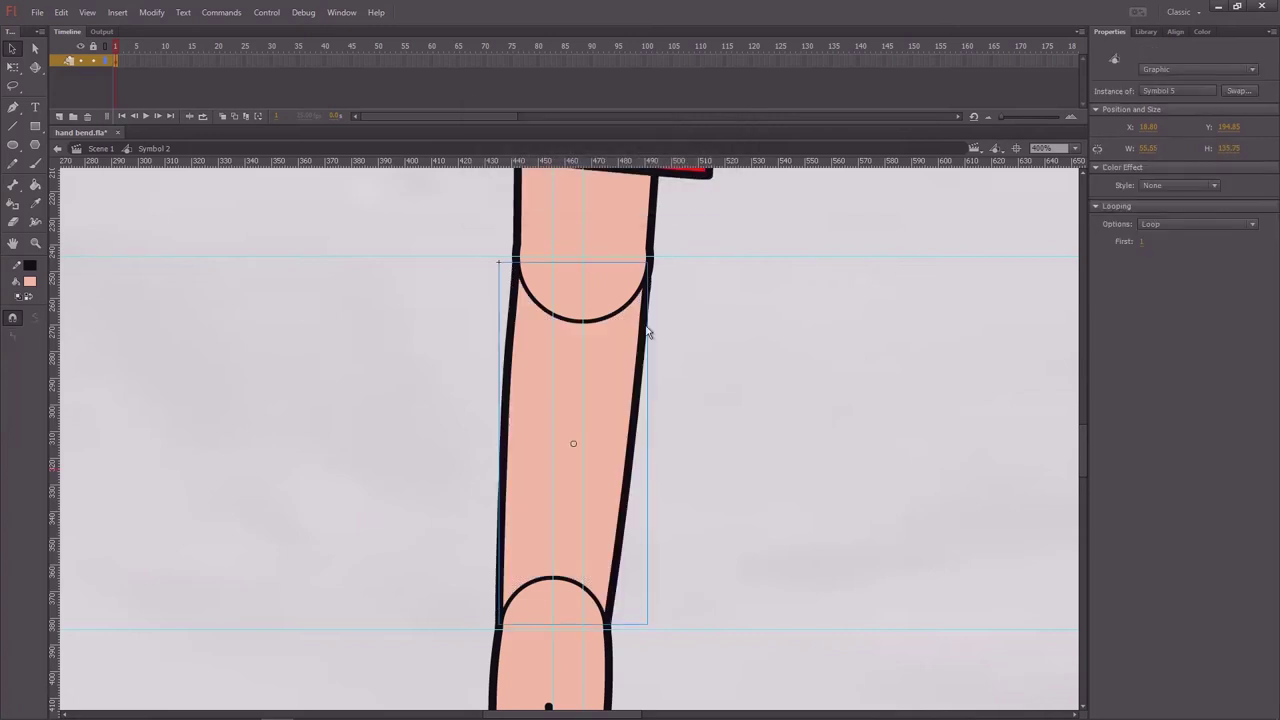
Step: Inside the forearm symbol, bridge the open elbow end with a straight line, fill the gap with skin colour and delete the line
{"action": "double_click", "coordinate": [608, 373]}
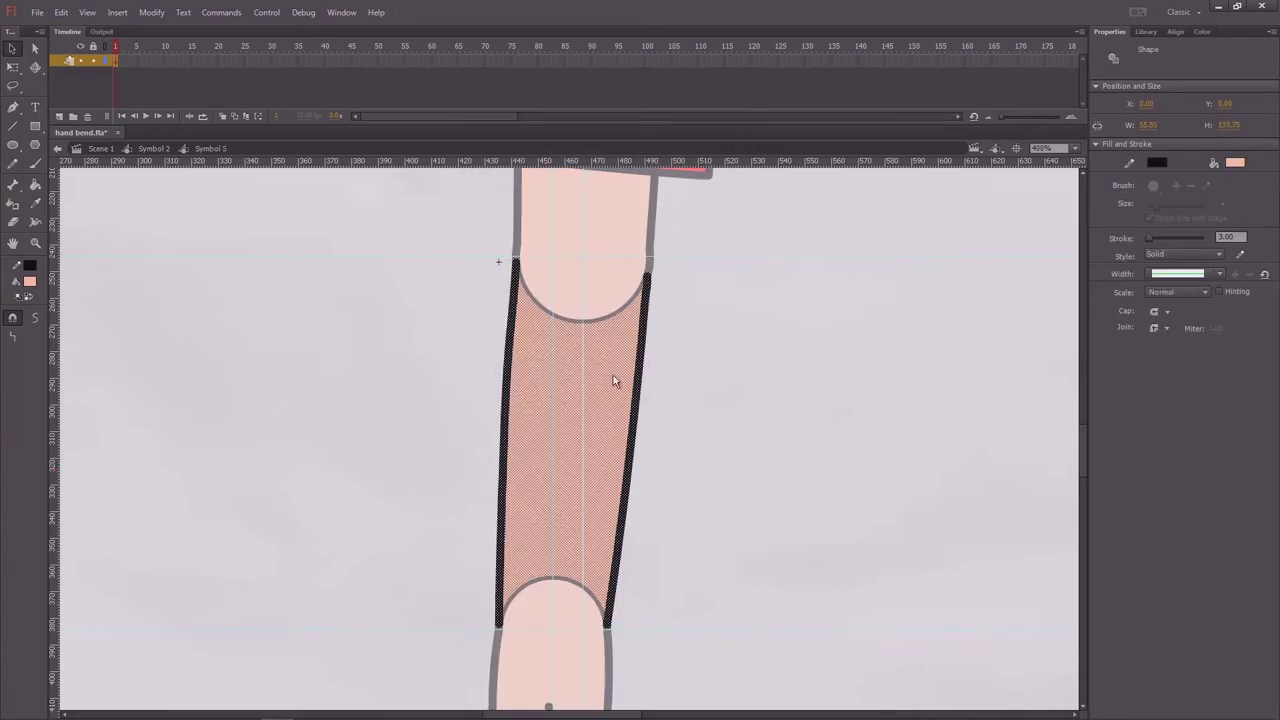
{"action": "left_click", "coordinate": [686, 365]}
{"action": "left_click_drag", "start_coordinate": [676, 352], "coordinate": [654, 394]}
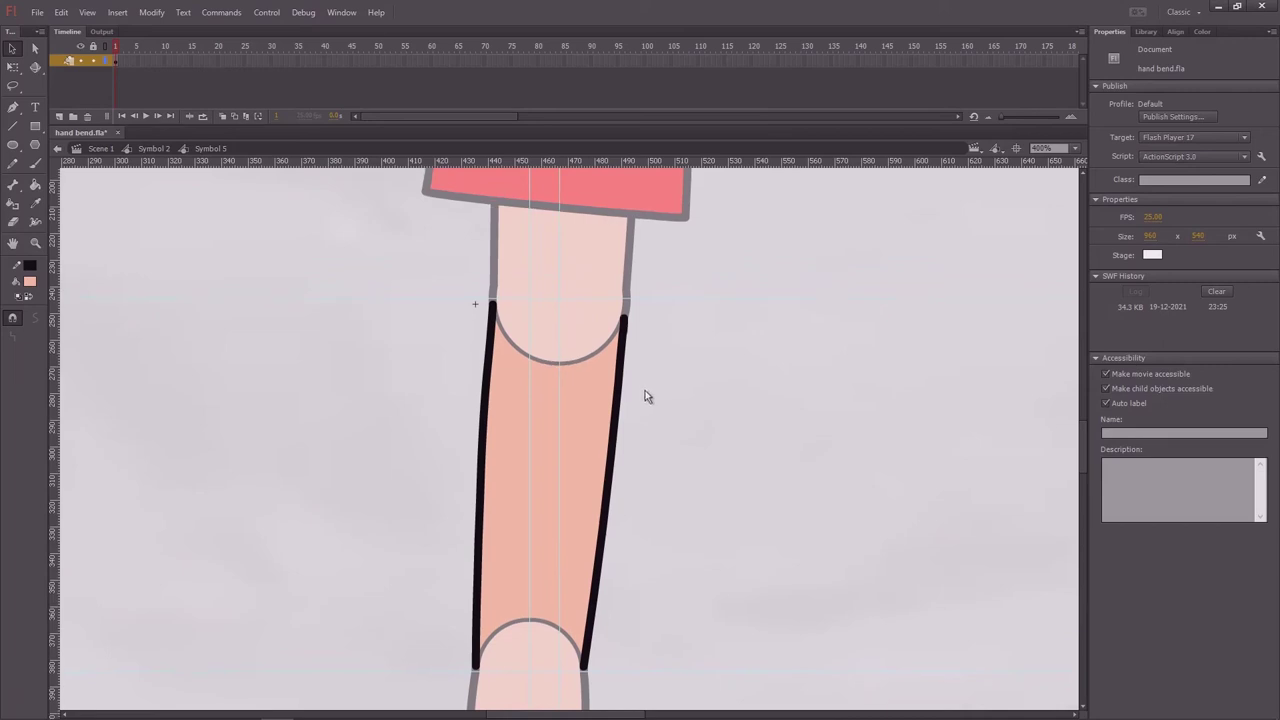
{"action": "key", "text": "n"}
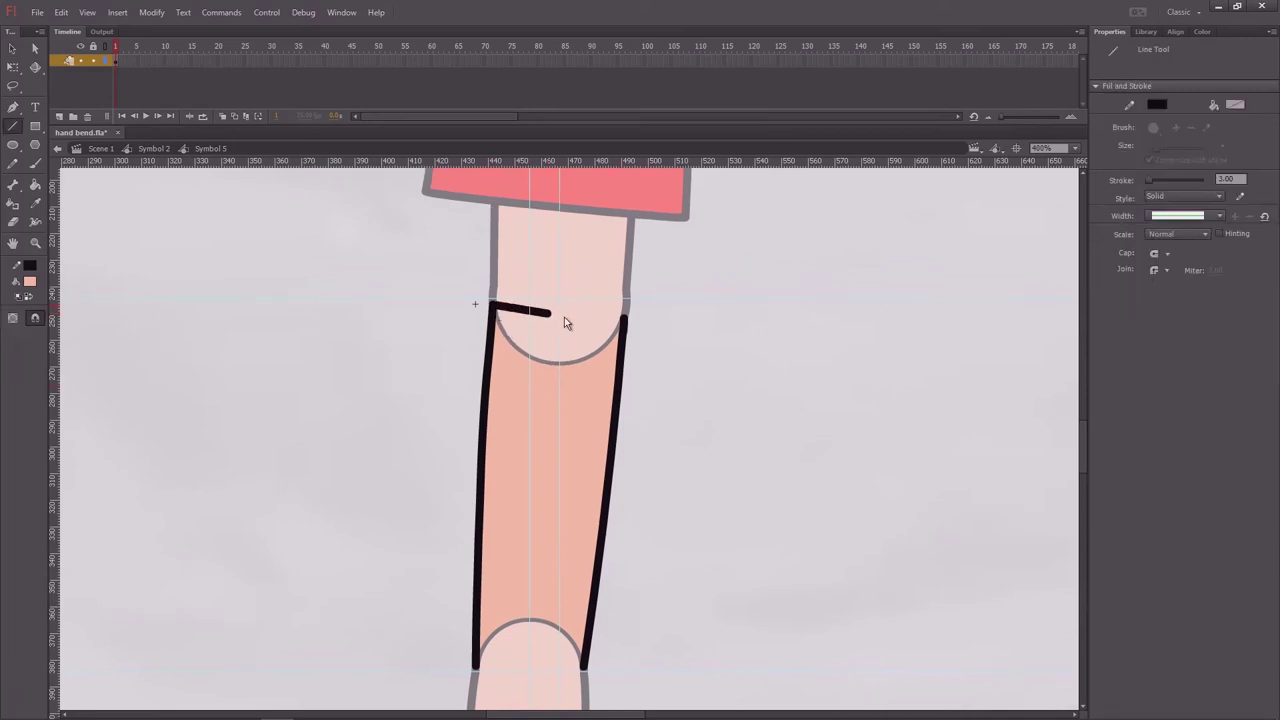
{"action": "left_click_drag", "start_coordinate": [564, 317], "coordinate": [626, 323]}
{"action": "key", "text": "k"}
{"action": "left_click", "coordinate": [583, 352]}
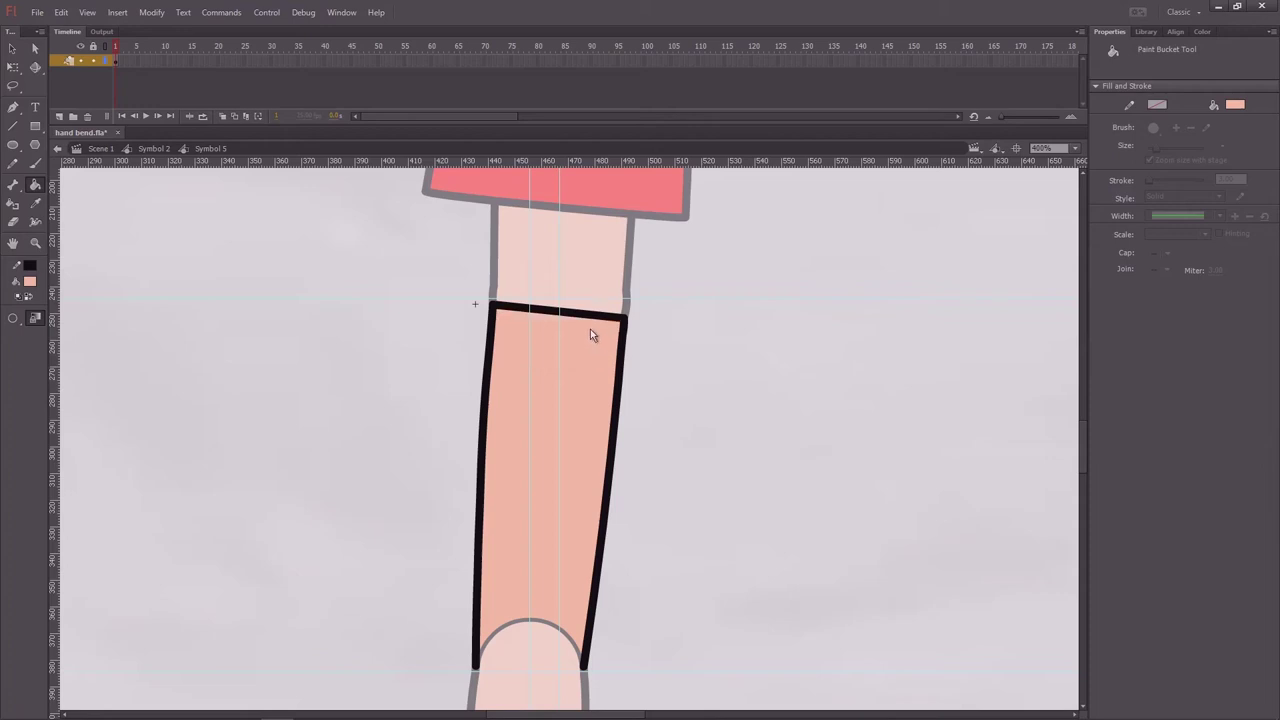
{"action": "key", "text": "v"}
{"action": "left_click", "coordinate": [587, 318]}
{"action": "key", "text": "Delete"}
Step: Close the forearm's wrist end with a straight line, fill the gap with skin colour, delete the line and return to the arm symbol
{"action": "scroll", "coordinate": [652, 400], "scroll_direction": "down", "scroll_amount": 1}
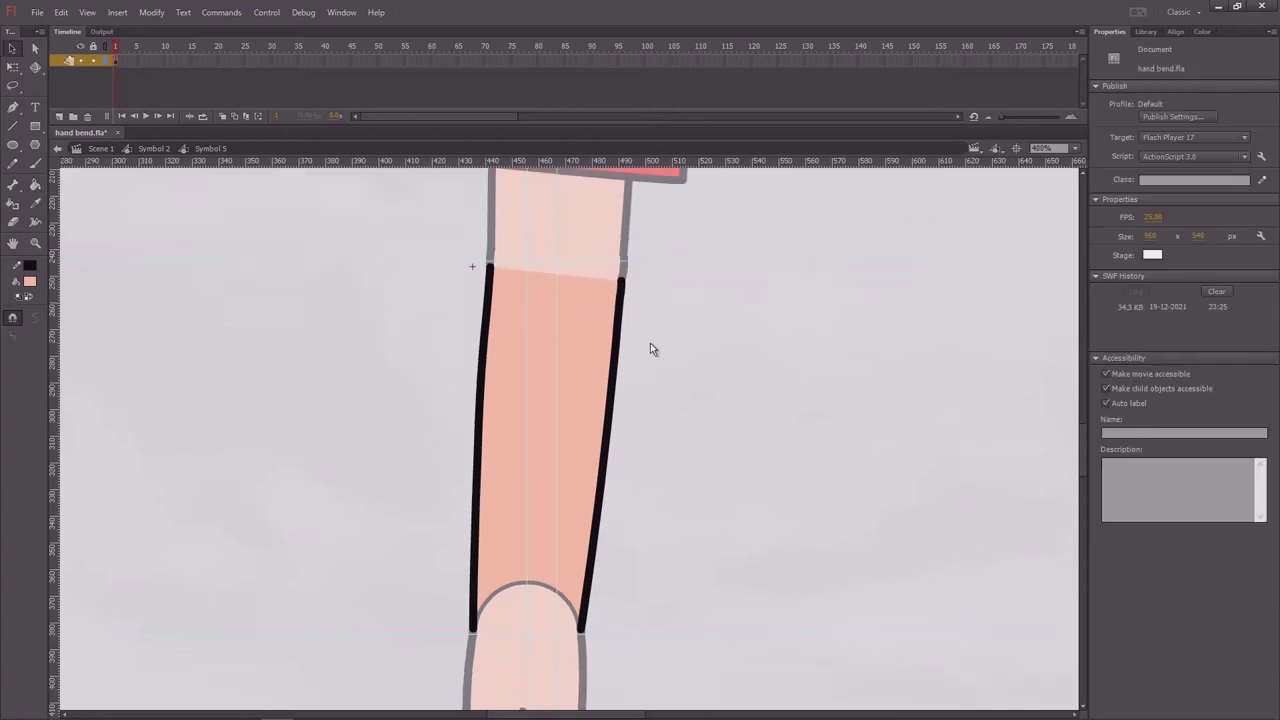
{"action": "scroll", "coordinate": [648, 340], "scroll_direction": "down", "scroll_amount": 3}
{"action": "key", "text": "n"}
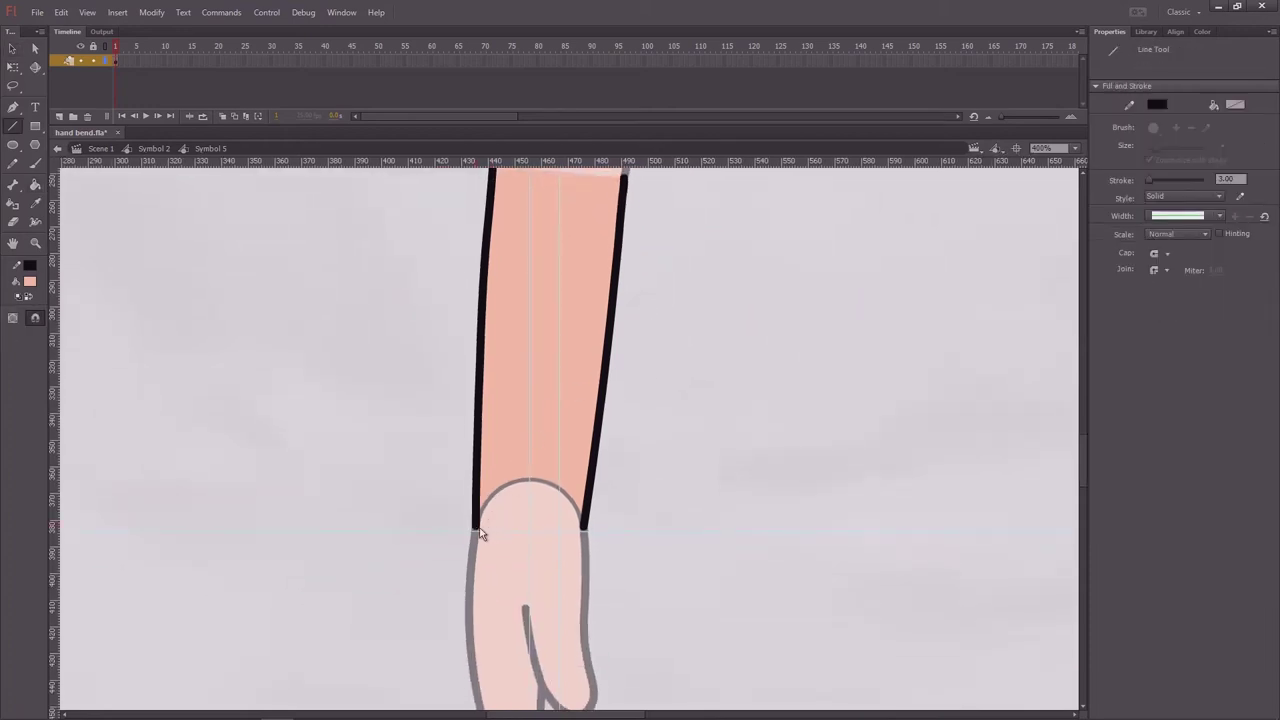
{"action": "left_click_drag", "start_coordinate": [578, 529], "coordinate": [580, 526]}
{"action": "key", "text": "v"}
{"action": "key", "text": "k"}
{"action": "left_click", "coordinate": [545, 505]}
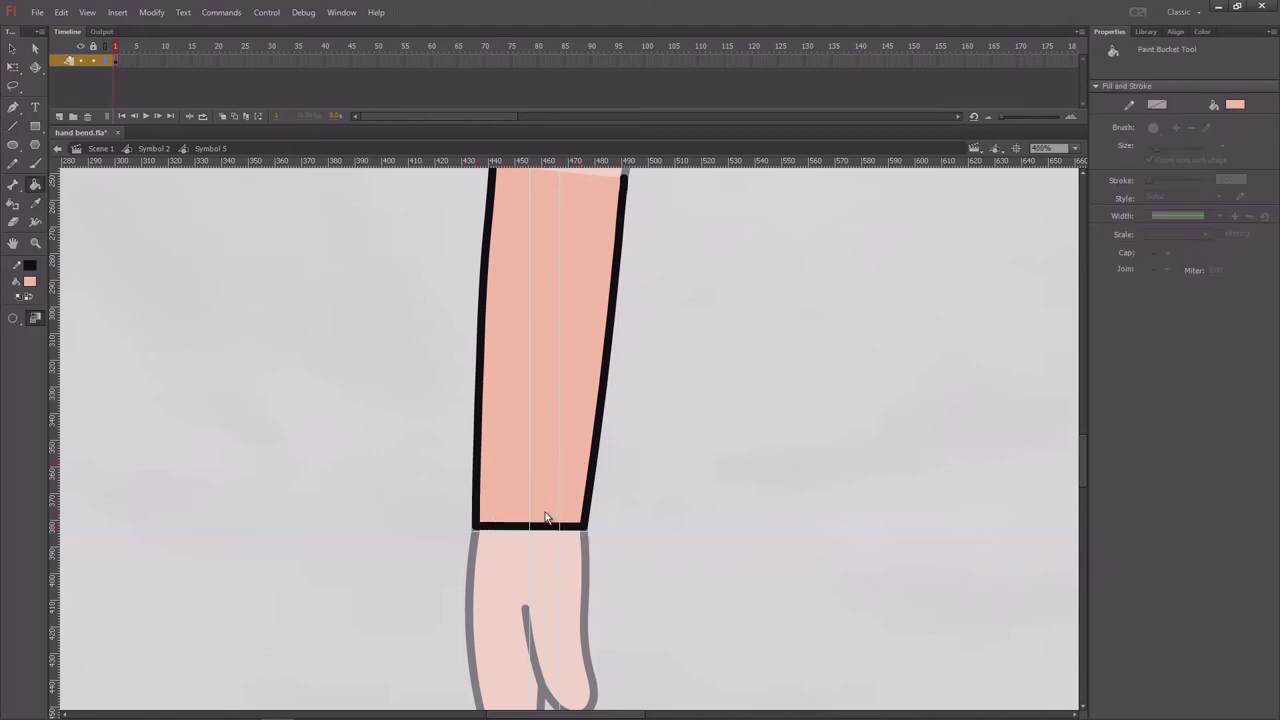
{"action": "key", "text": "v"}
{"action": "left_click", "coordinate": [559, 533]}
{"action": "key", "text": "Delete"}
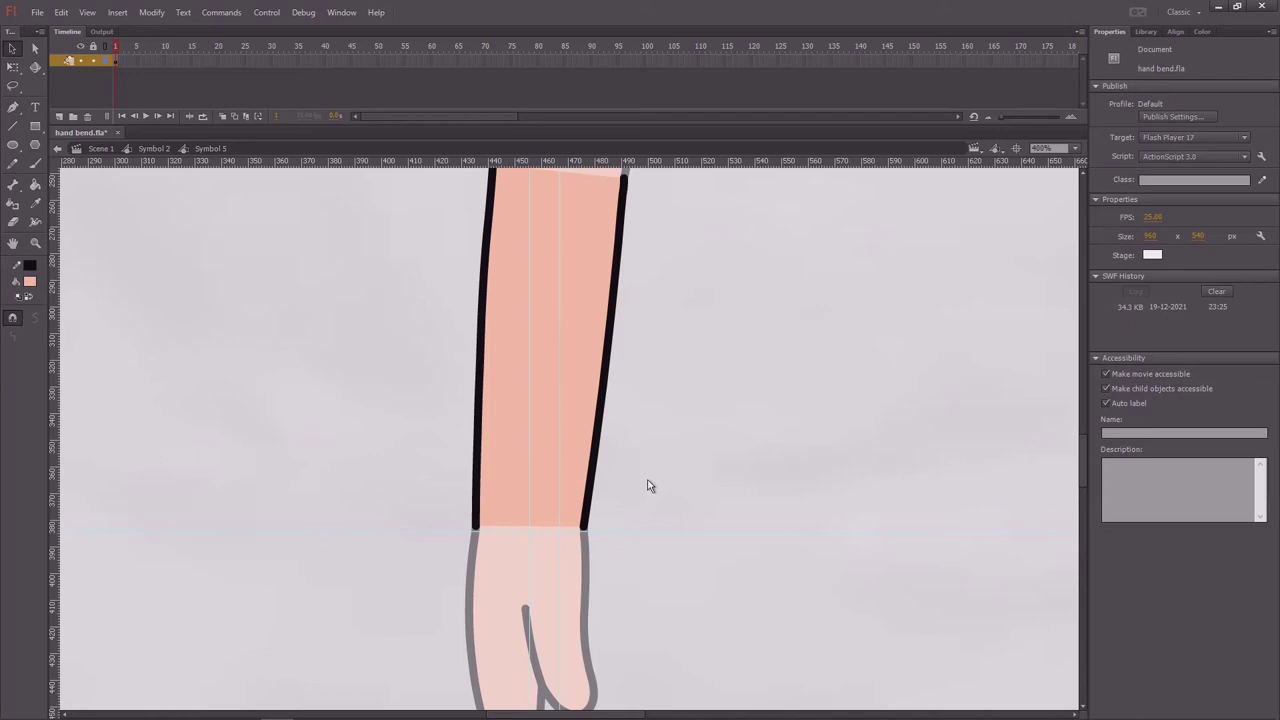
{"action": "double_click", "coordinate": [645, 487]}
Step: Move the forearm symbol's transformation point to the crossing of the guides at the elbow centre and clear the selection
{"action": "key", "text": "ctrl+minus"}
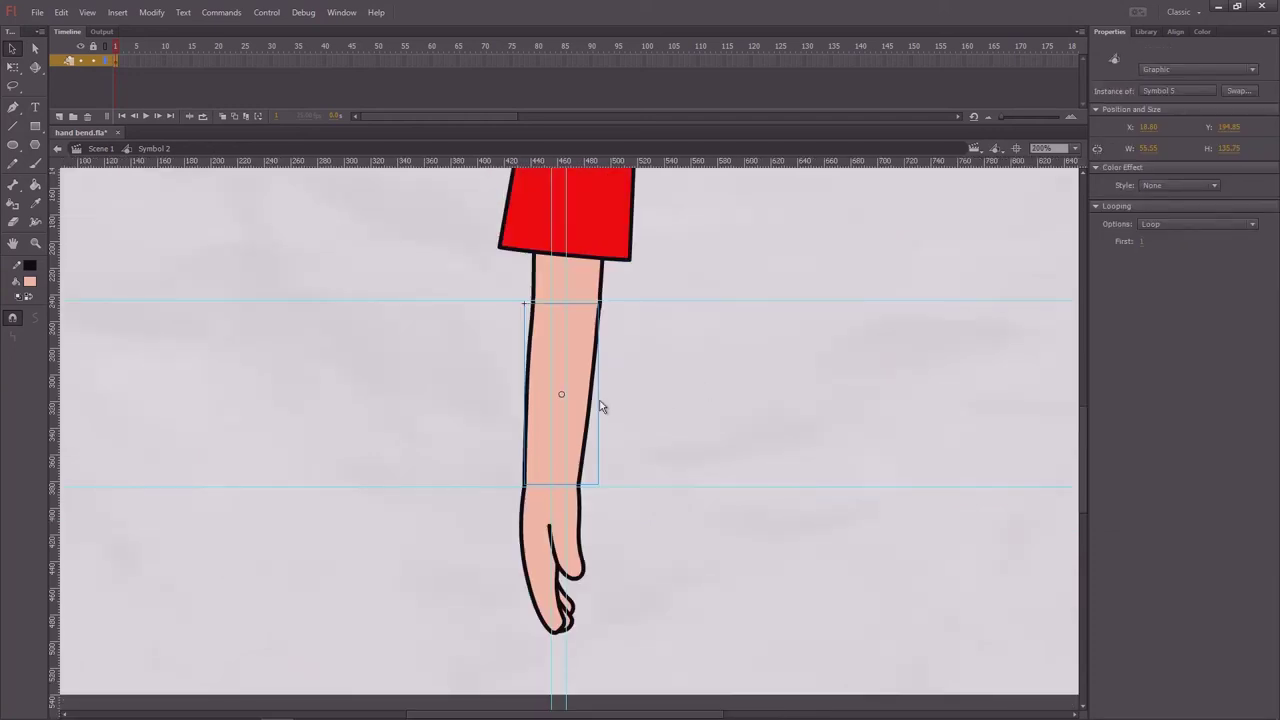
{"action": "key", "text": "q"}
{"action": "key", "text": "ctrl+equal"}
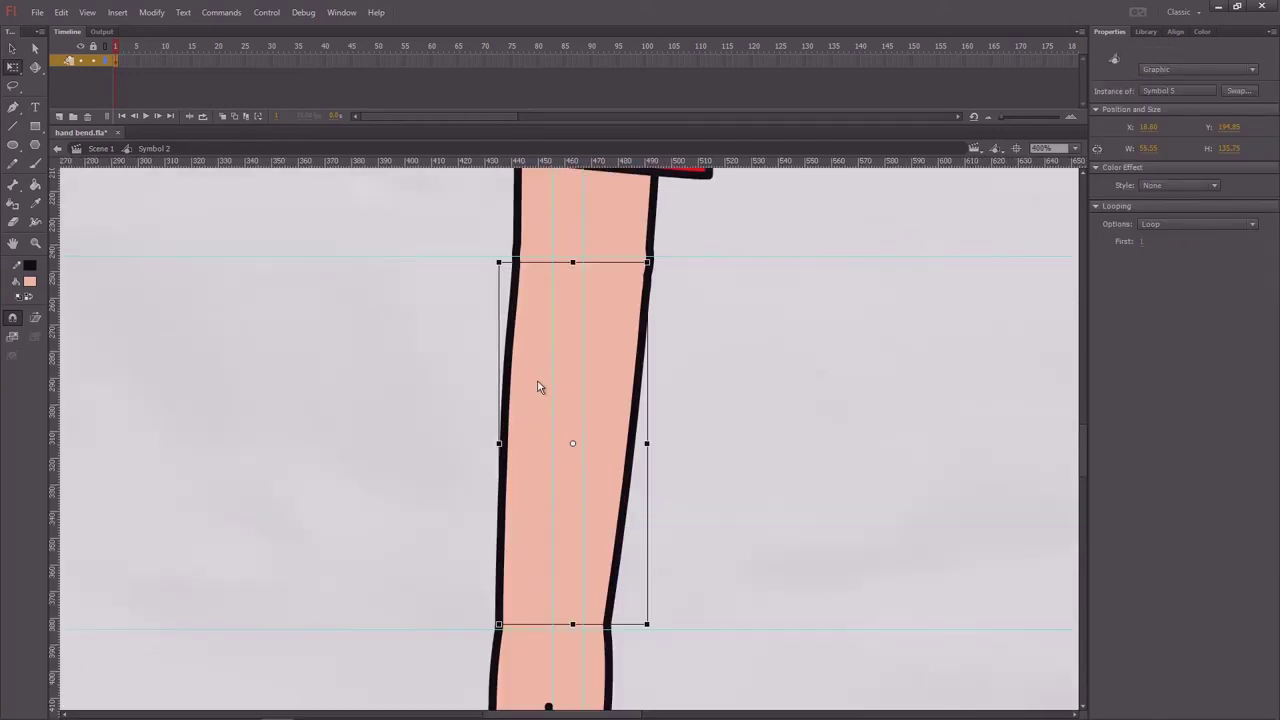
{"action": "left_click_drag", "start_coordinate": [573, 444], "coordinate": [582, 283]}
{"action": "scroll", "coordinate": [702, 381], "scroll_direction": "up", "scroll_amount": 2}
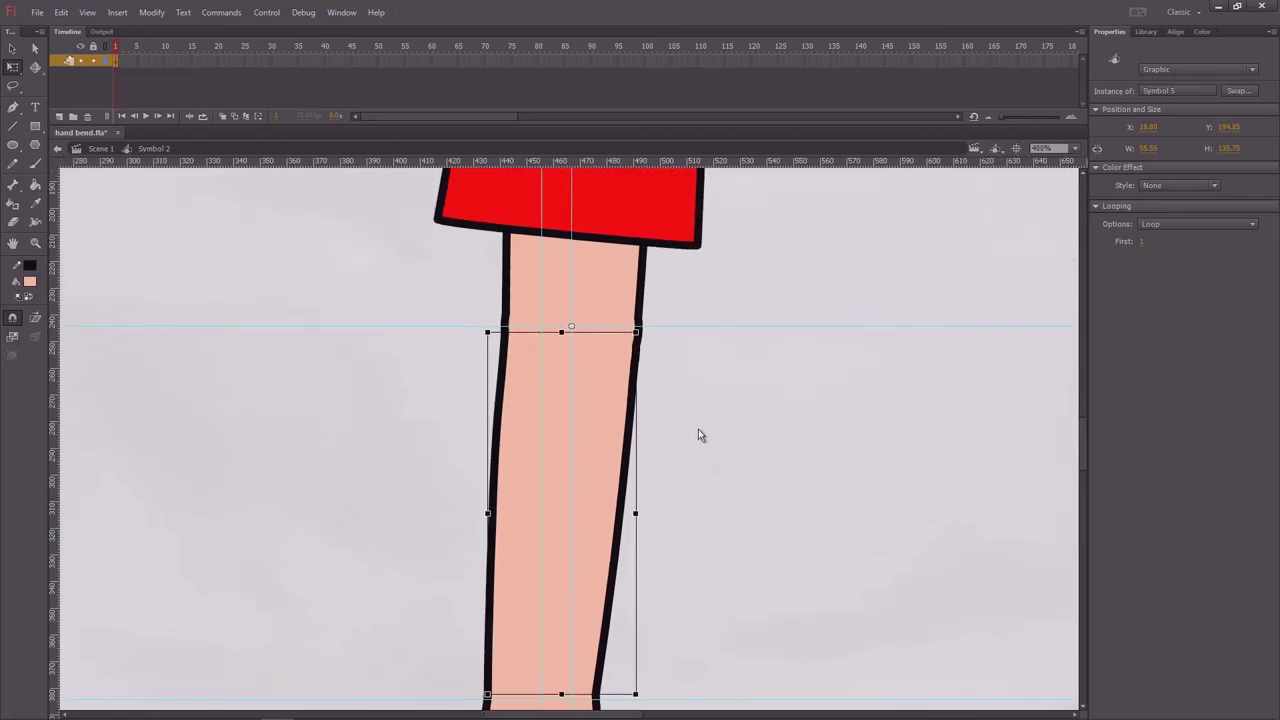
{"action": "key", "text": "ctrl+equal"}
{"action": "scroll", "coordinate": [340, 430], "scroll_direction": "up", "scroll_amount": 15}
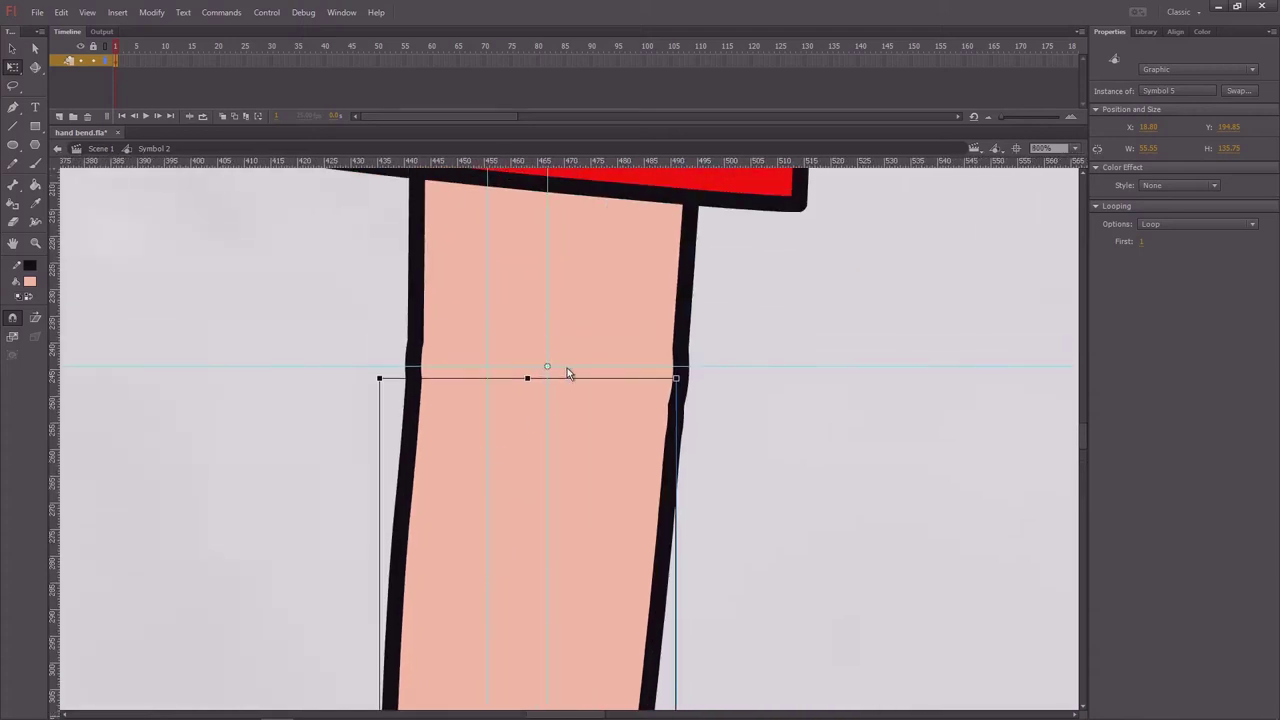
{"action": "key", "text": "ctrl+minus"}
{"action": "key", "text": "ctrl+minus"}
{"action": "scroll", "coordinate": [634, 471], "scroll_direction": "down", "scroll_amount": 3}
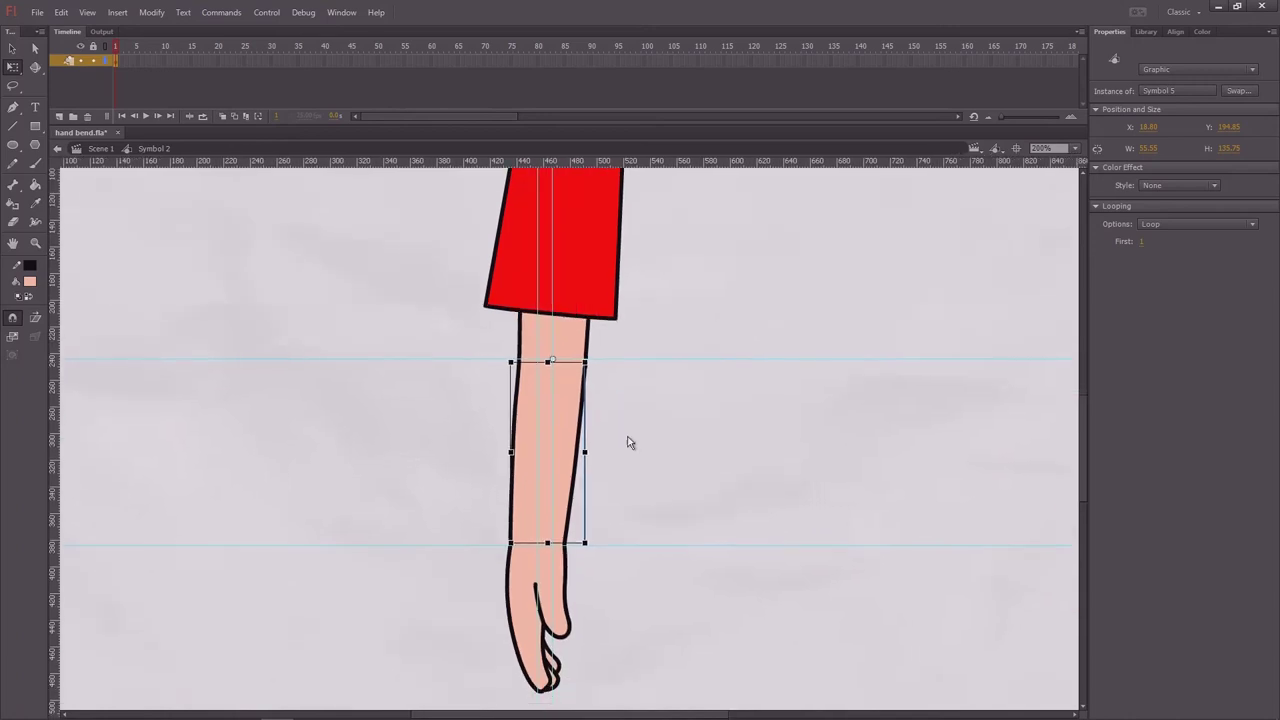
{"action": "left_click", "coordinate": [630, 502]}
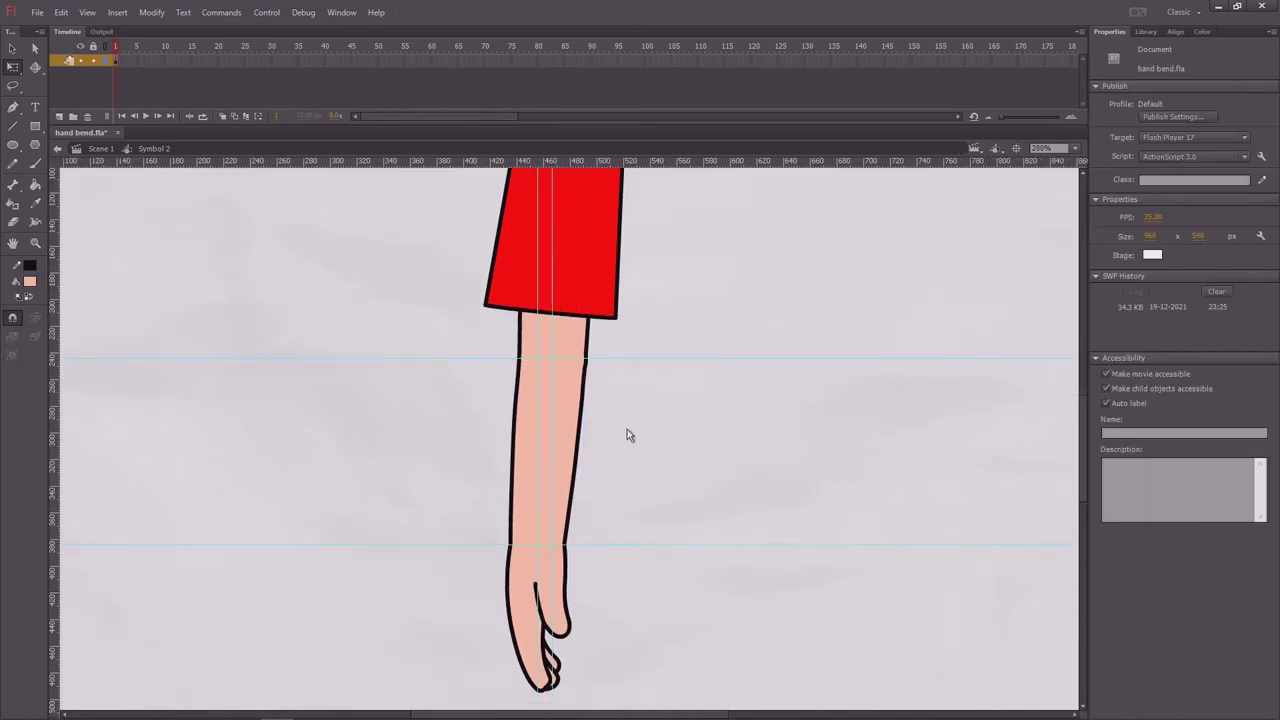
Step: Select the upper arm, forearm and hand symbols in turn to check their transformation points
{"action": "left_click", "coordinate": [603, 290]}
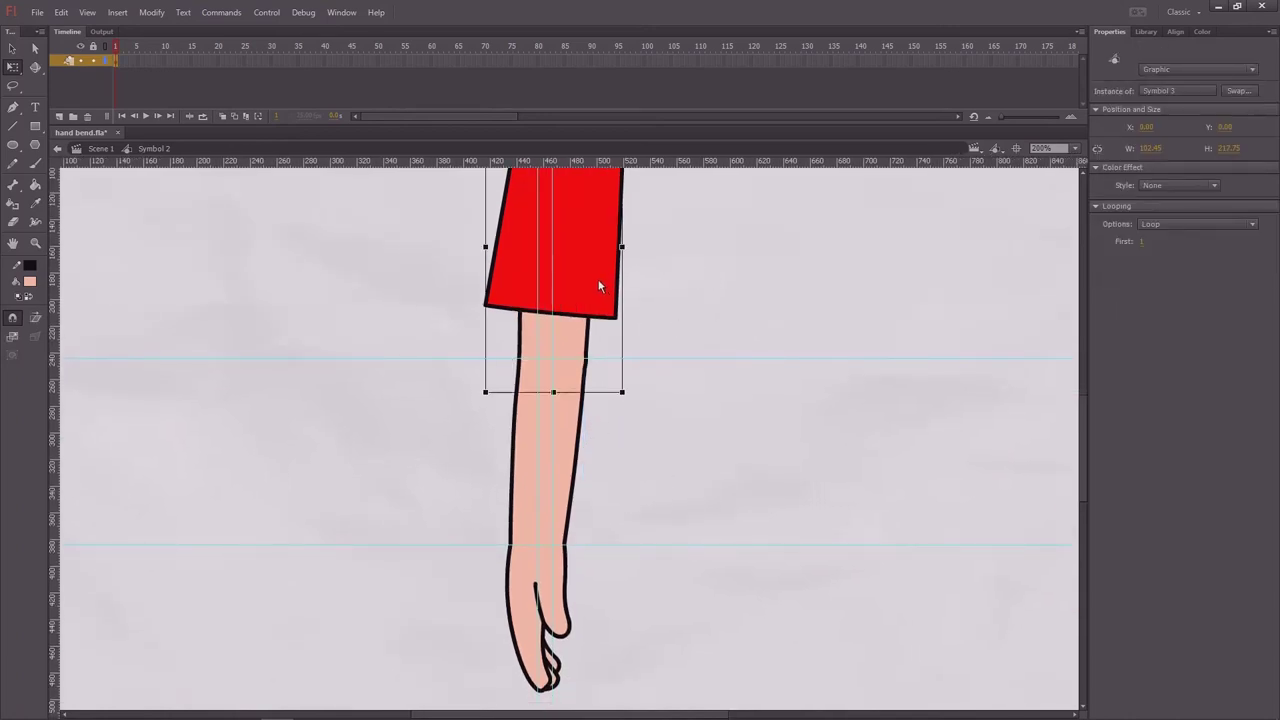
{"action": "left_click", "coordinate": [567, 439]}
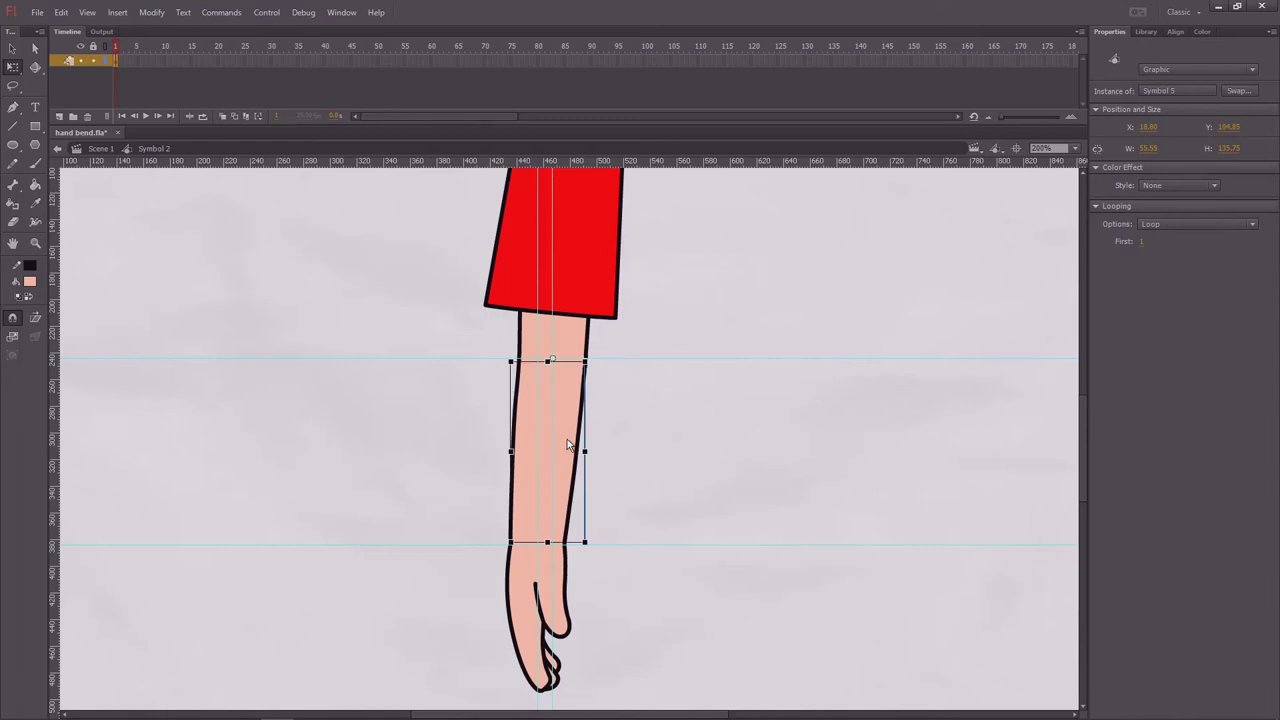
{"action": "left_click", "coordinate": [558, 592]}
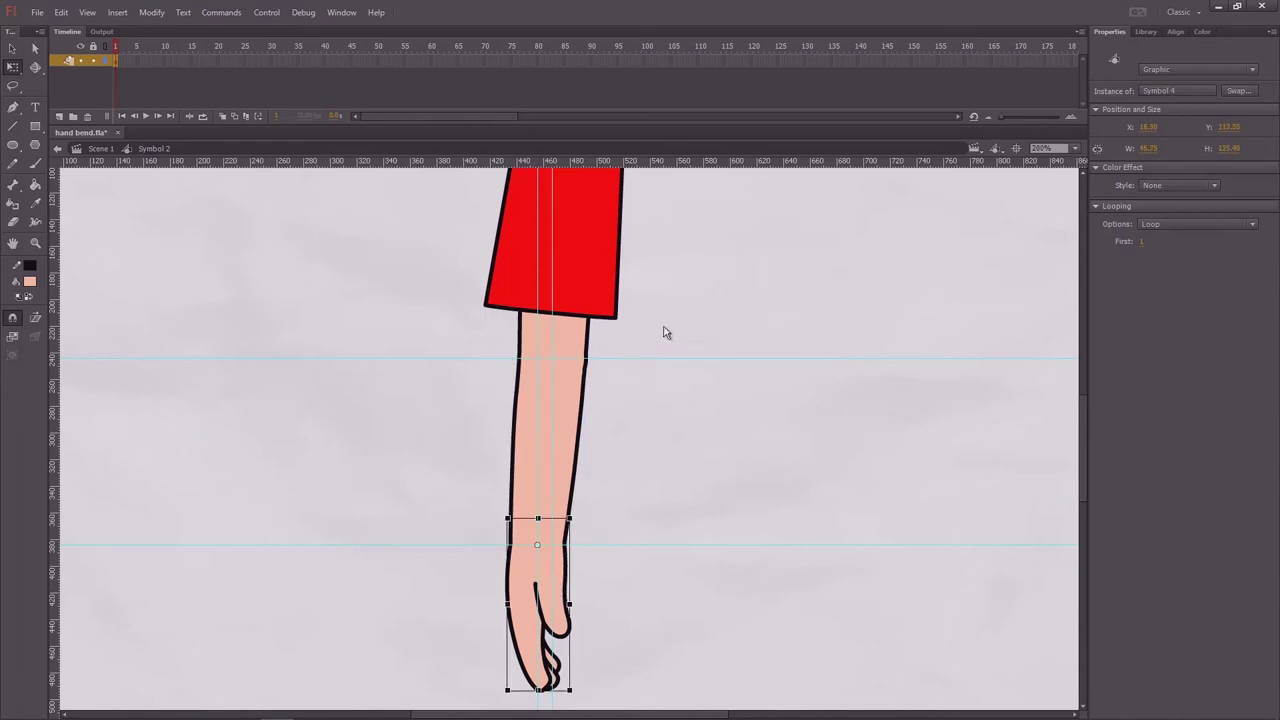
Step: Test-rotate the forearm about the elbow and the hand about the wrist, and undo the rotation
{"action": "left_click", "coordinate": [587, 418]}
{"action": "left_click", "coordinate": [578, 435]}
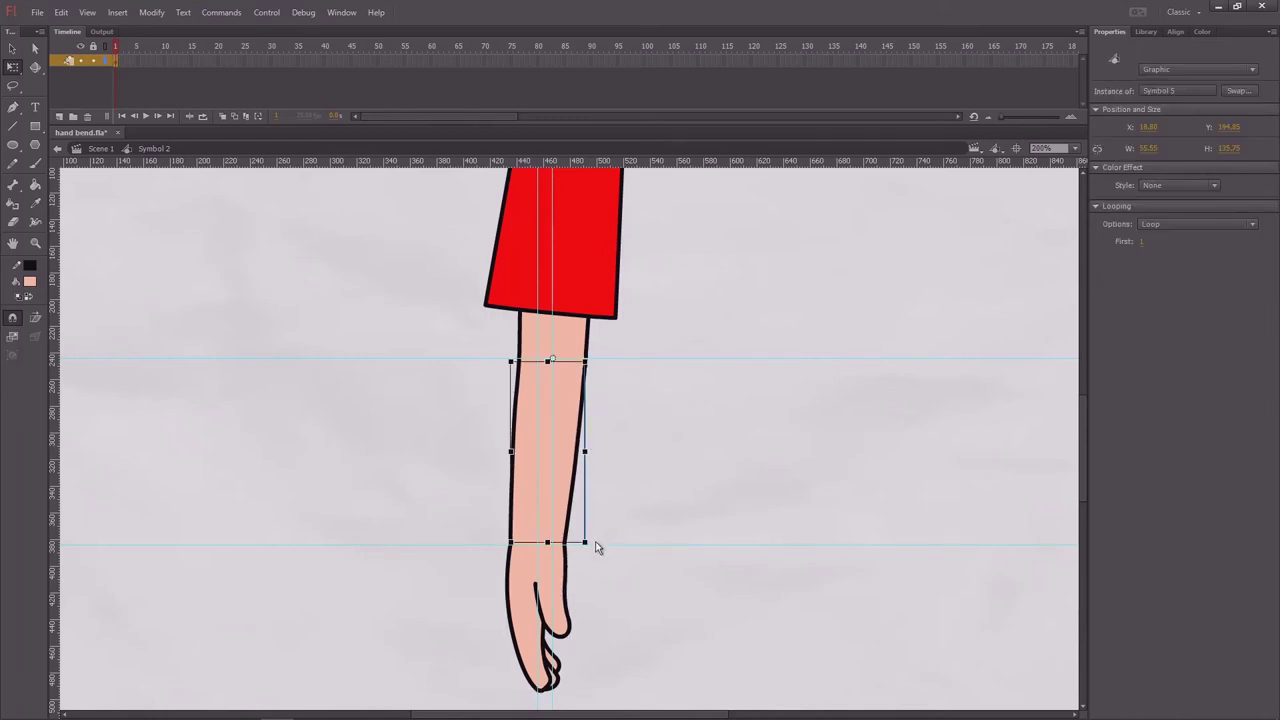
{"action": "left_click_drag", "start_coordinate": [591, 550], "coordinate": [646, 401]}
{"action": "left_click", "coordinate": [568, 591]}
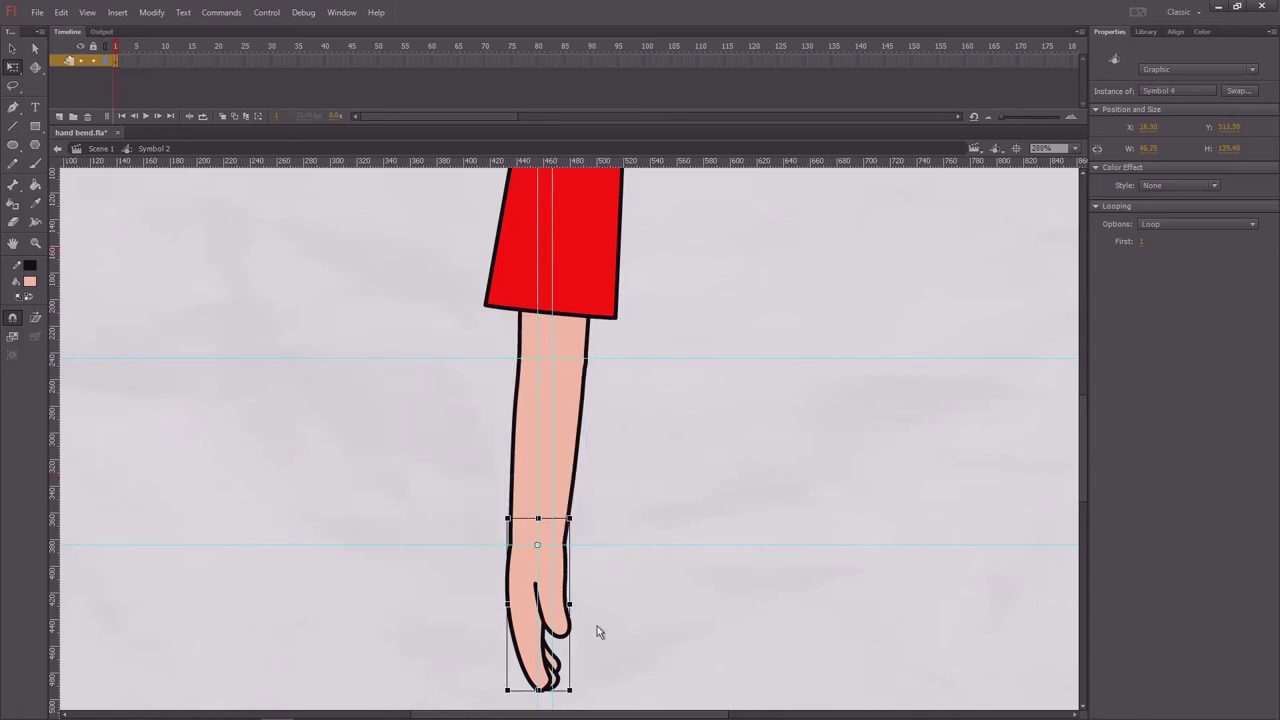
{"action": "key", "text": "ctrl+equal"}
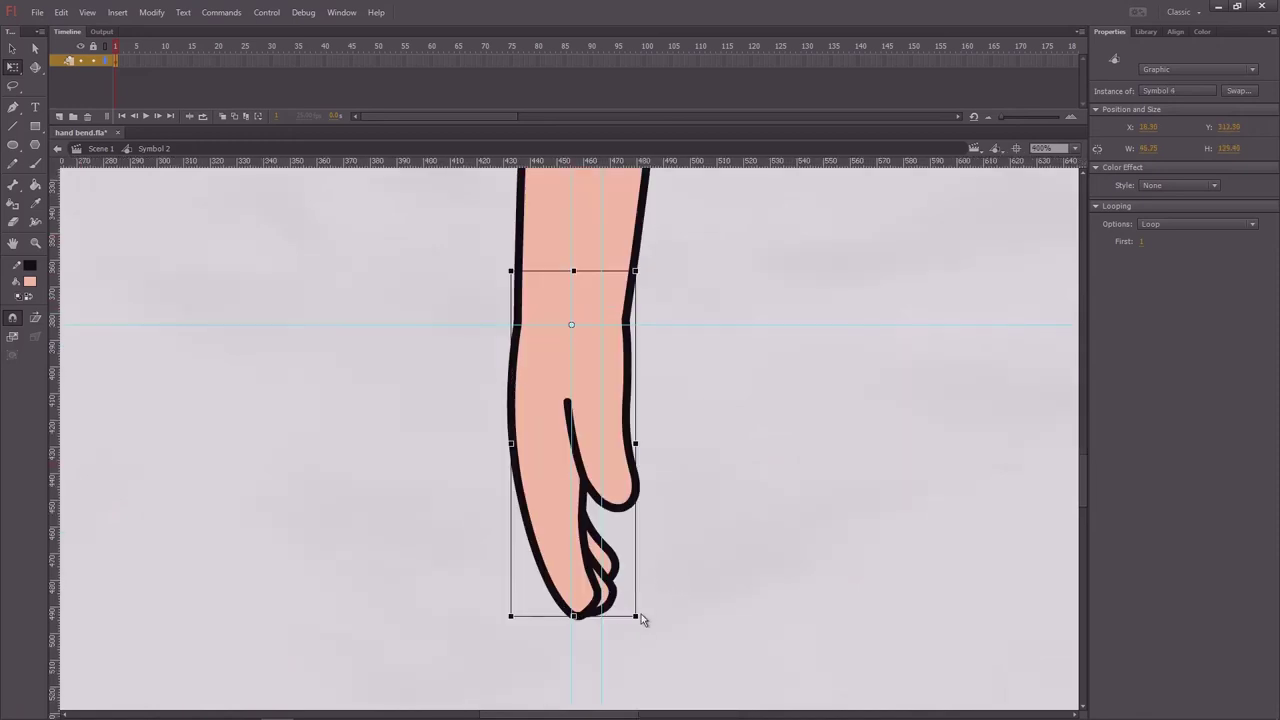
{"action": "left_click_drag", "start_coordinate": [642, 618], "coordinate": [730, 308]}
{"action": "key", "text": "ctrl+z"}
Step: Try rotating only the forearm symbol about its elbow pivot once more and undo the rotation
{"action": "left_click_drag", "start_coordinate": [684, 257], "coordinate": [629, 574]}
{"action": "left_click", "coordinate": [548, 485]}
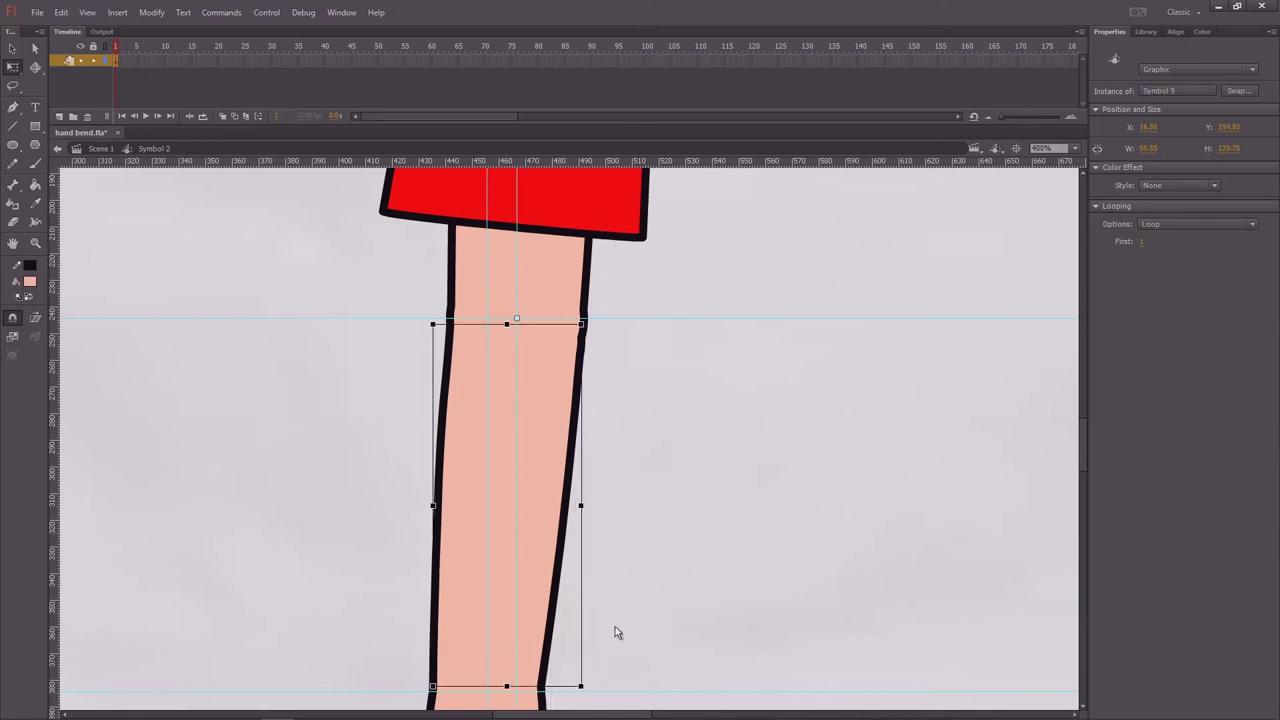
{"action": "key", "text": "ctrl+="}
{"action": "left_click_drag", "start_coordinate": [651, 377], "coordinate": [600, 363]}
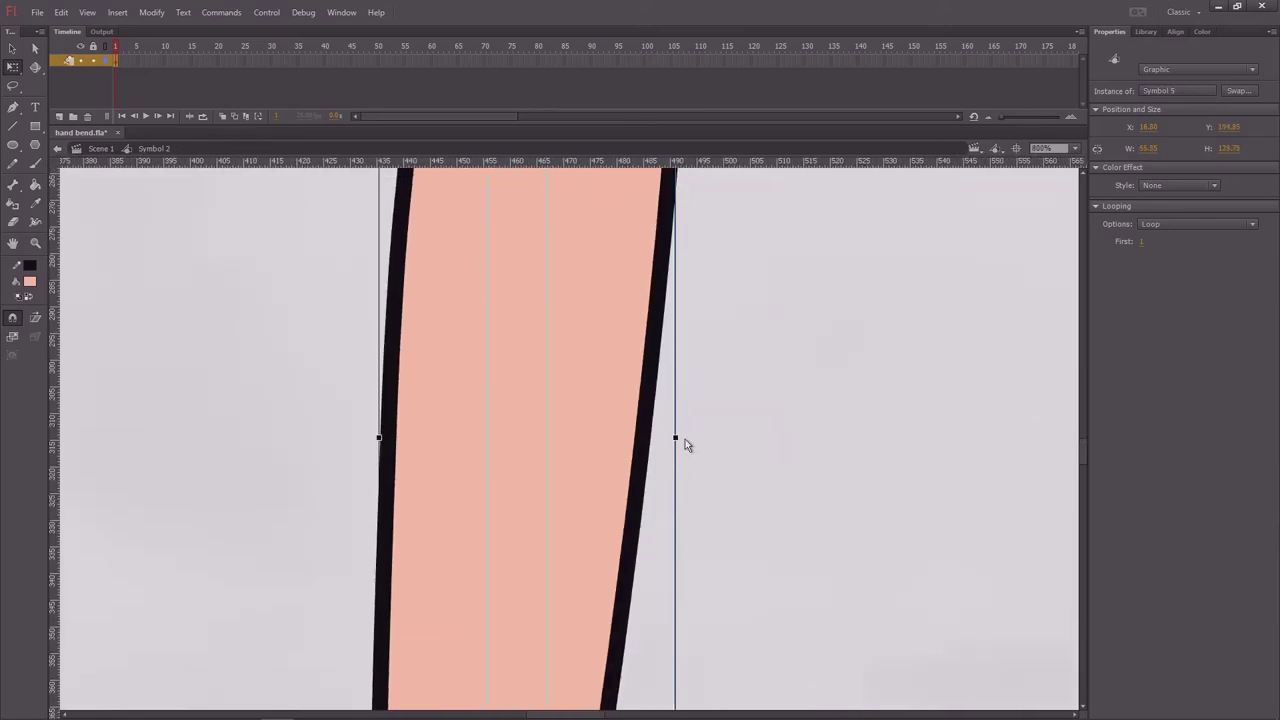
{"action": "key", "text": "ctrl+minus"}
{"action": "left_click_drag", "start_coordinate": [633, 627], "coordinate": [883, 194]}
{"action": "key", "text": "ctrl+z"}
Step: Select the forearm and hand together, move their shared transformation point to the elbow centre and swing both outward to bend the arm
{"action": "key", "text": "ctrl+minus"}
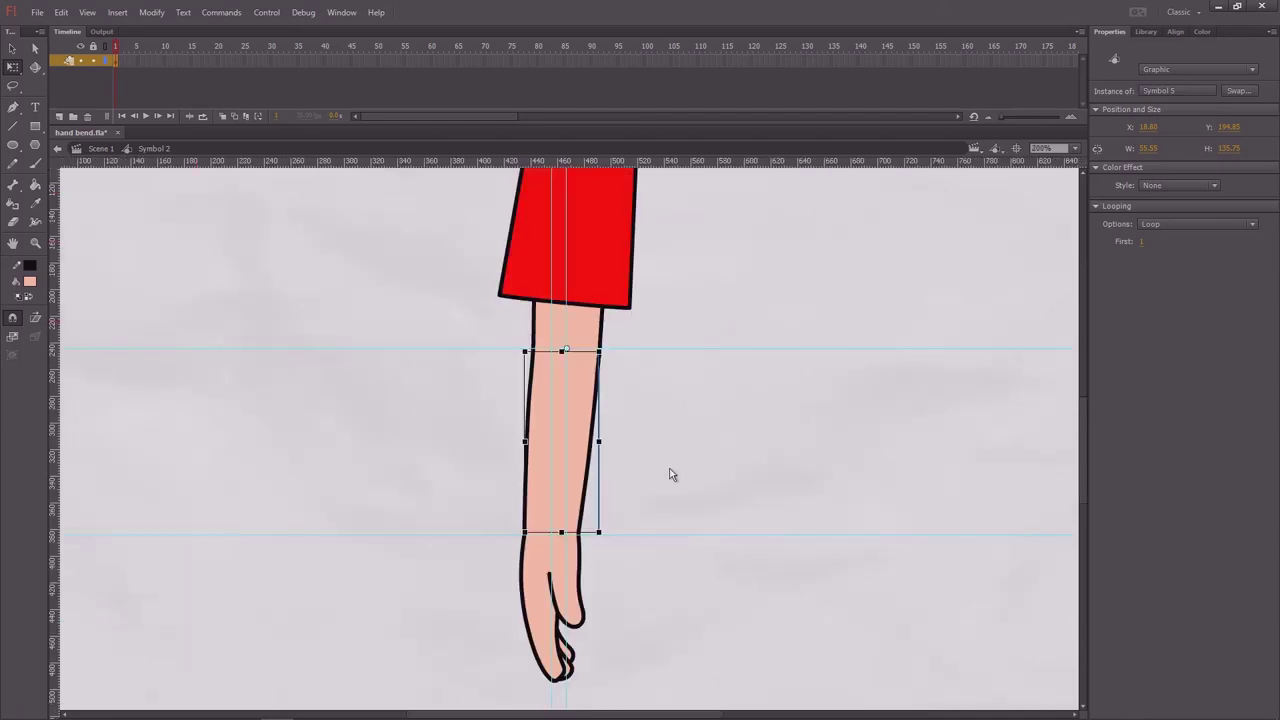
{"action": "left_click_drag", "start_coordinate": [654, 484], "coordinate": [522, 604]}
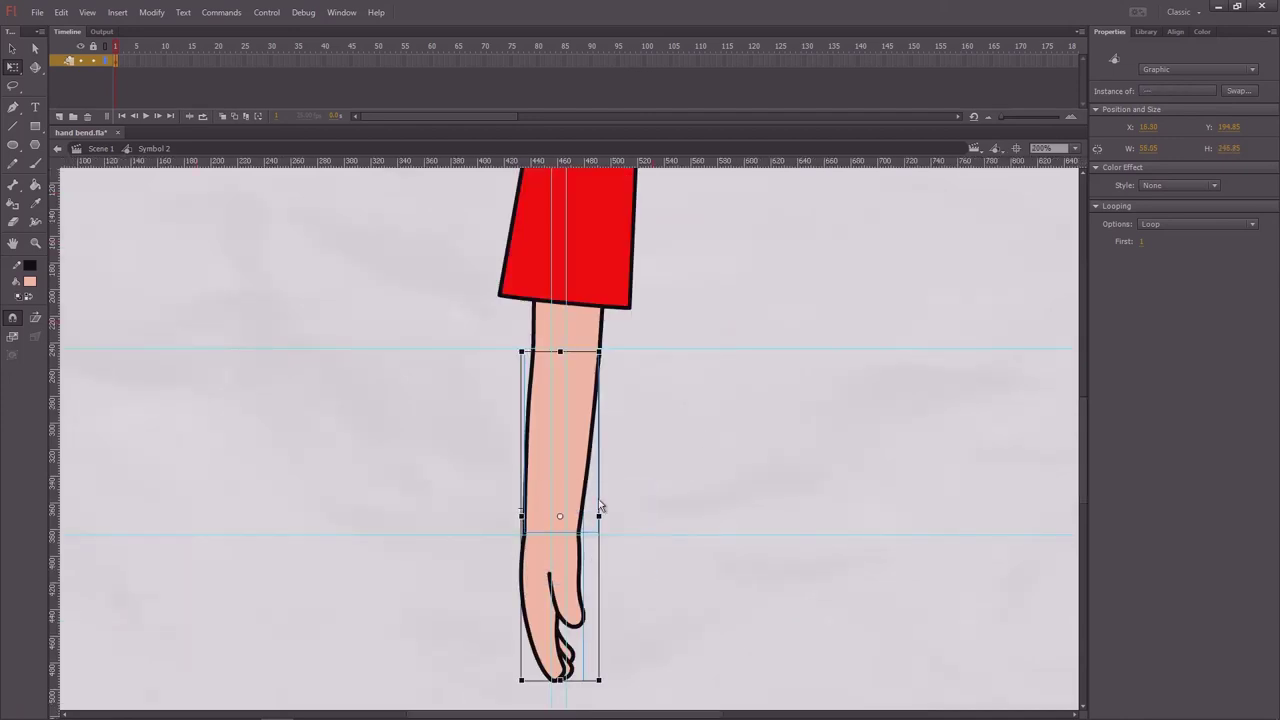
{"action": "left_click_drag", "start_coordinate": [560, 518], "coordinate": [565, 495]}
{"action": "left_click_drag", "start_coordinate": [610, 687], "coordinate": [455, 280]}
{"action": "left_click_drag", "start_coordinate": [365, 352], "coordinate": [872, 490]}
{"action": "left_click", "coordinate": [872, 490]}
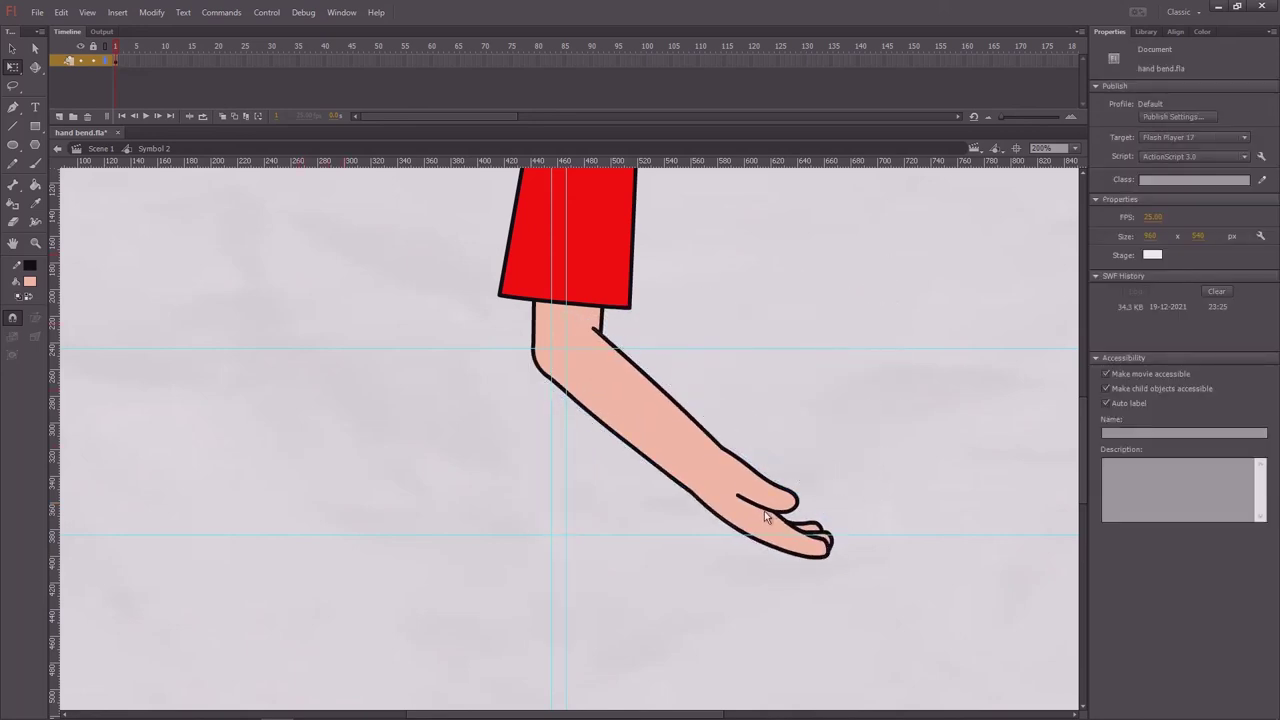
Step: Rotate the hand downward about the wrist, and undo the test bends of the hand and forearm
{"action": "left_click", "coordinate": [764, 511]}
{"action": "left_click_drag", "start_coordinate": [834, 558], "coordinate": [738, 619]}
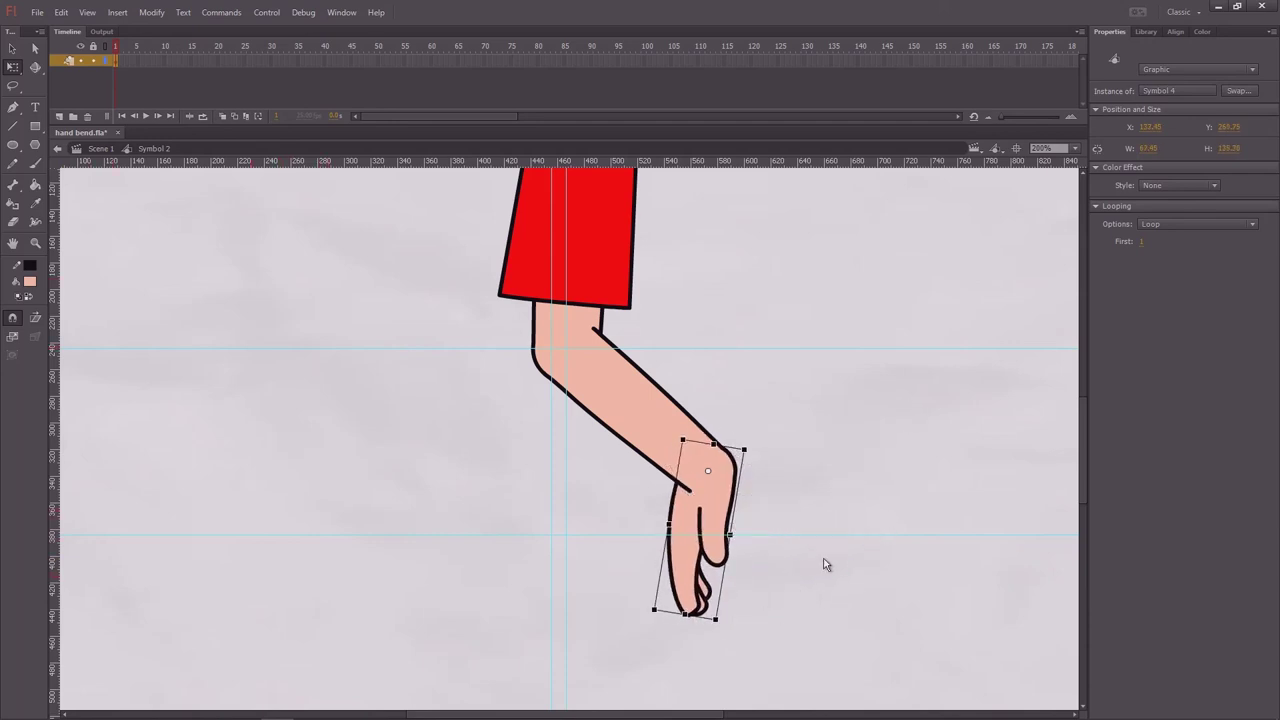
{"action": "key", "text": "ctrl+z"}
{"action": "key", "text": "ctrl+z"}
{"action": "key", "text": "ctrl+z"}
{"action": "key", "text": "ctrl+z"}
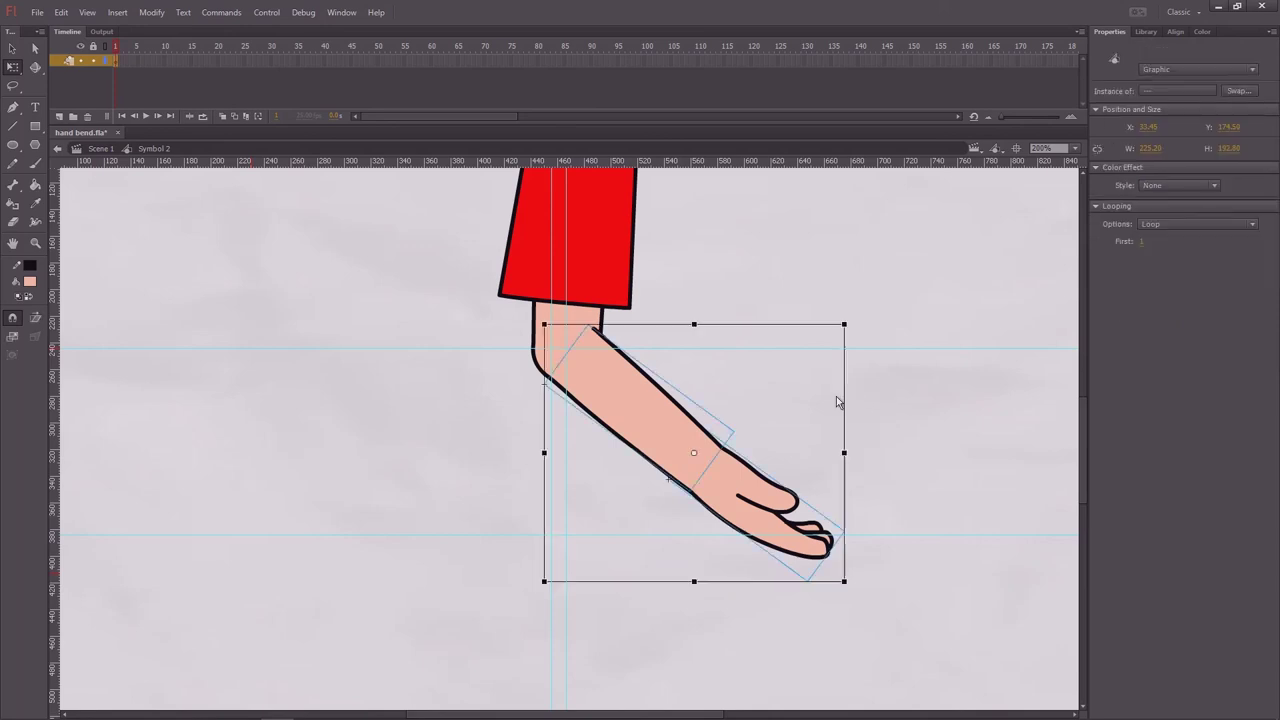
Step: Return to Scene 1 and move the whole arm symbol slightly to the right on the stage
{"action": "key", "text": "ctrl+1"}
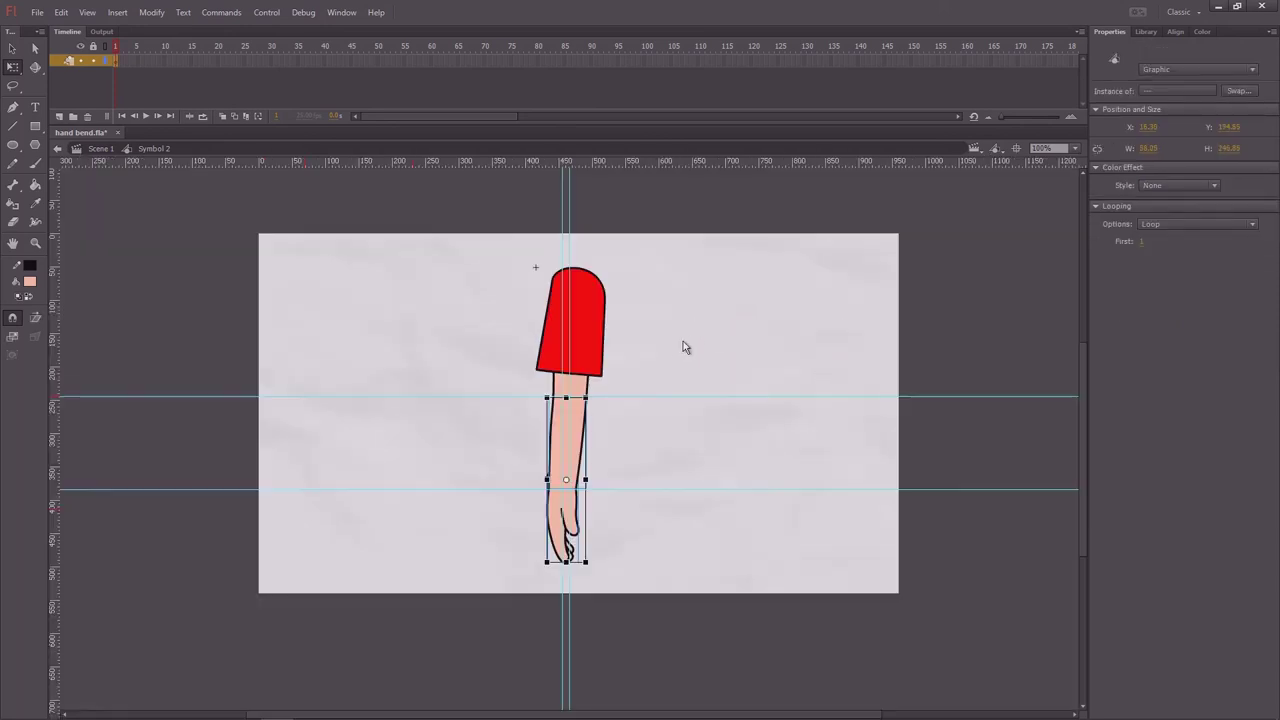
{"action": "key", "text": "v"}
{"action": "left_click", "coordinate": [496, 345]}
{"action": "double_click", "coordinate": [435, 323]}
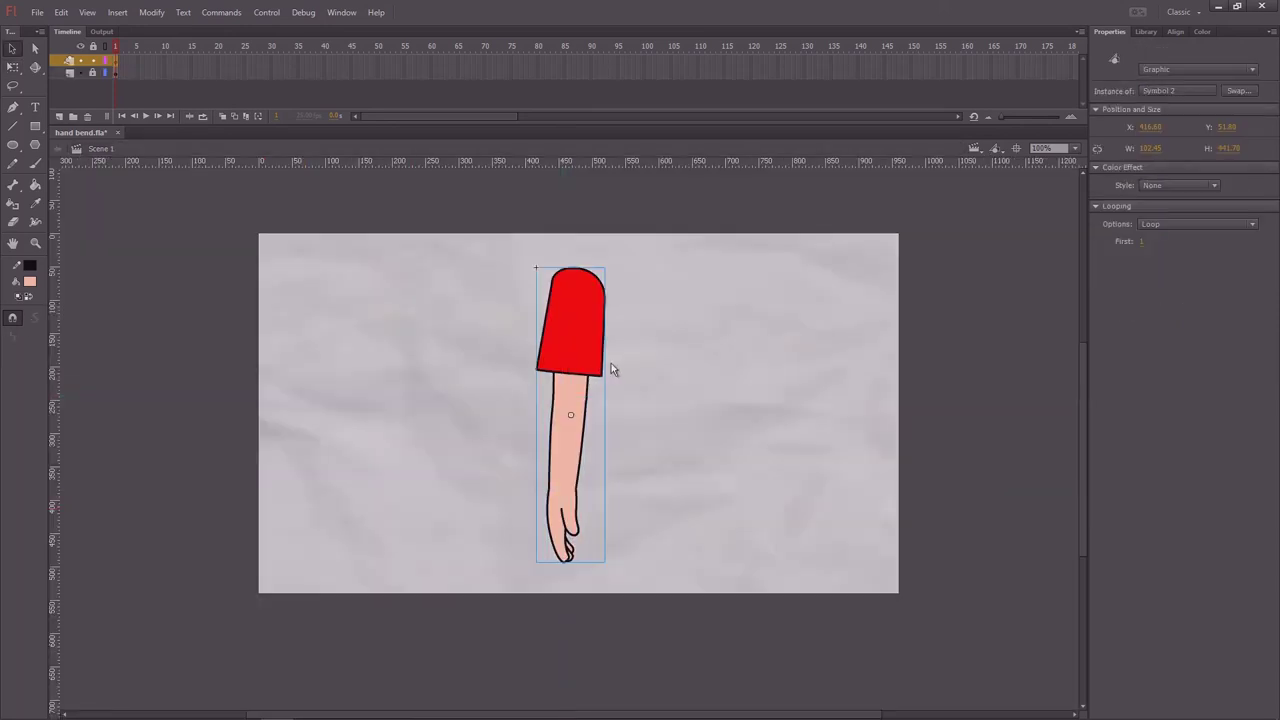
{"action": "mouse_move", "coordinate": [580, 360]}
{"action": "left_mouse_down"}
{"action": "mouse_move", "coordinate": [473, 362]}
{"action": "mouse_move", "coordinate": [593, 360]}
{"action": "left_mouse_up"}
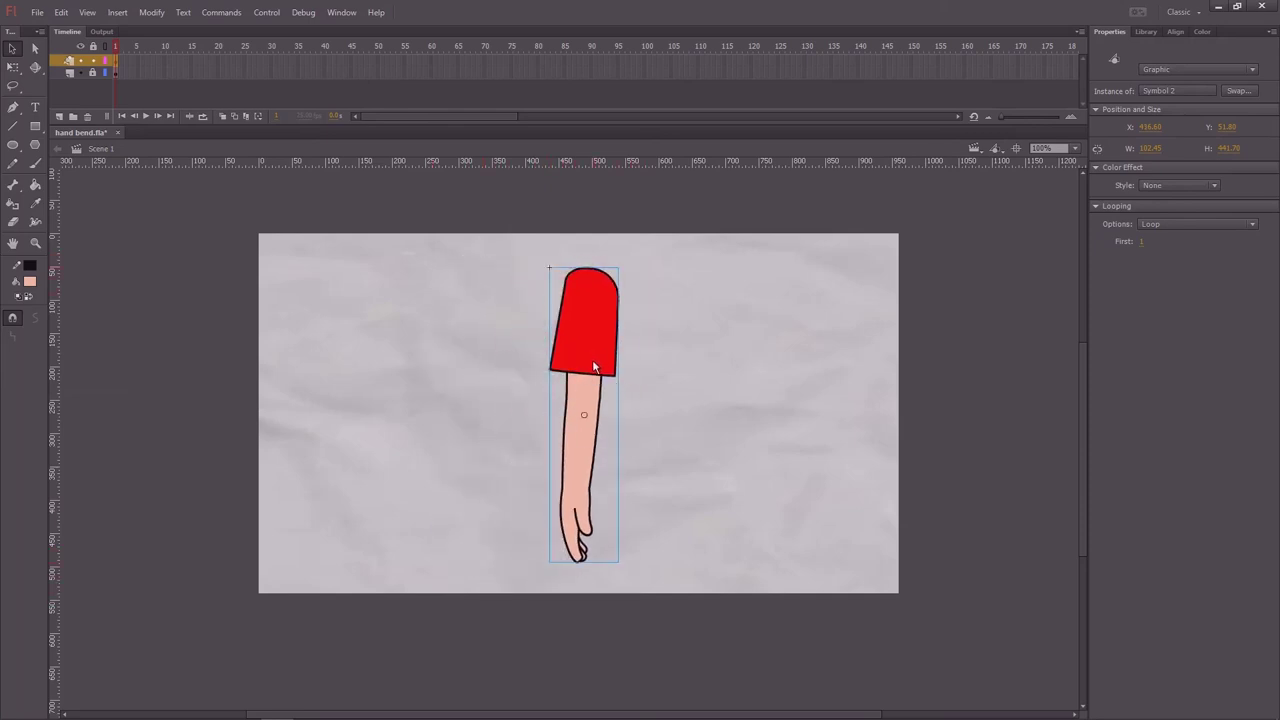
Step: Reopen the arm symbol, test-rotate the forearm and hand together about the elbow centre, undo the rotation and clear the selection
{"action": "double_click", "coordinate": [593, 366]}
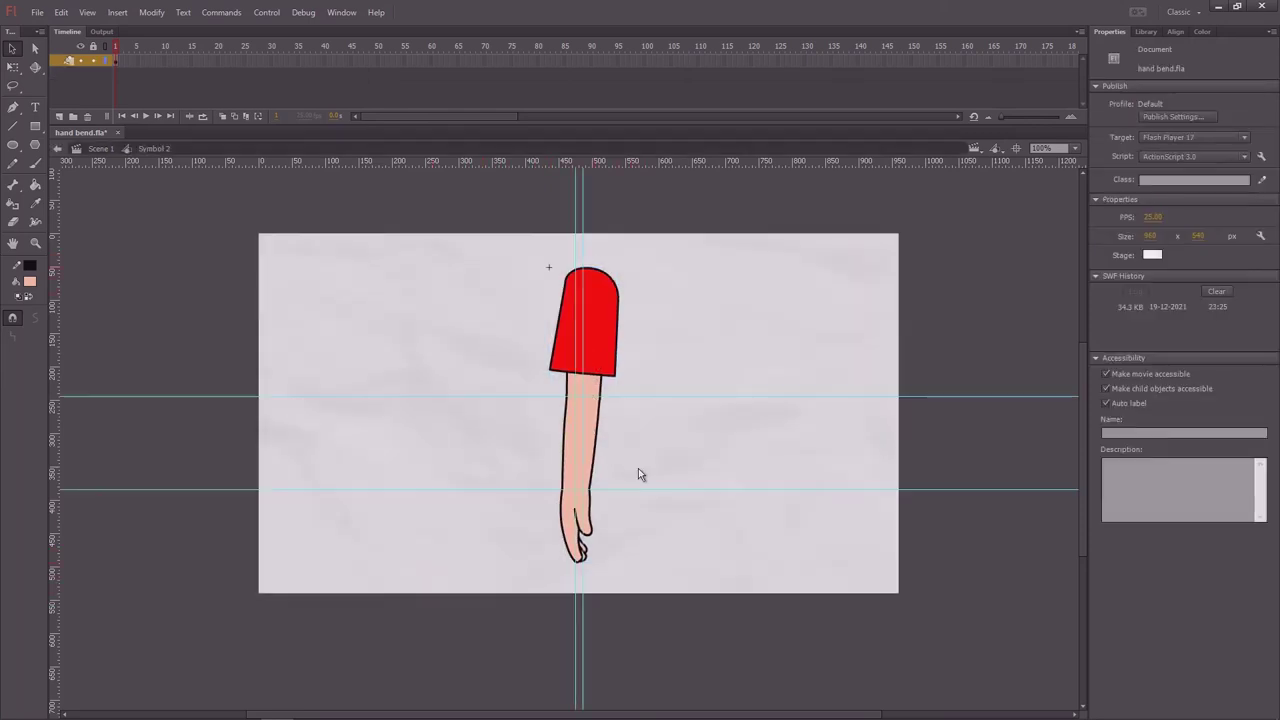
{"action": "left_click", "coordinate": [570, 528]}
{"action": "key", "text": "q"}
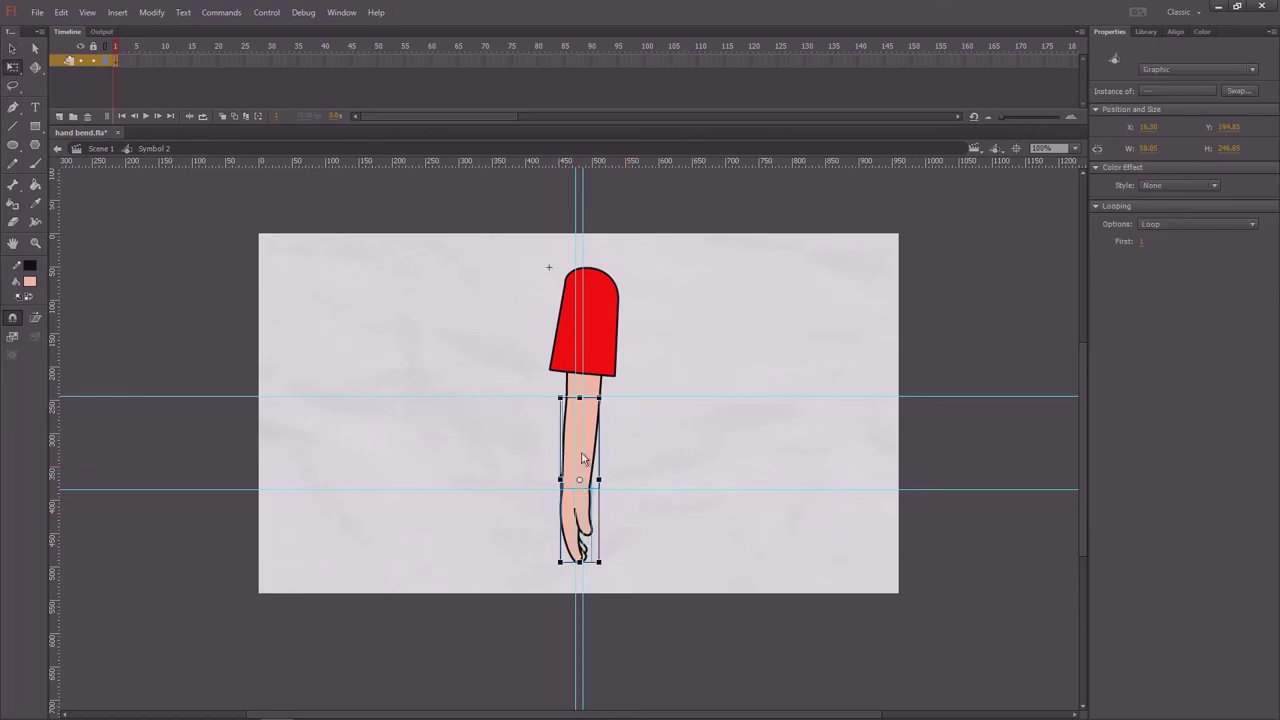
{"action": "left_click_drag", "start_coordinate": [579, 479], "coordinate": [584, 399]}
{"action": "left_click_drag", "start_coordinate": [603, 566], "coordinate": [777, 396]}
{"action": "key", "text": "ctrl+z"}
{"action": "left_click", "coordinate": [790, 380]}
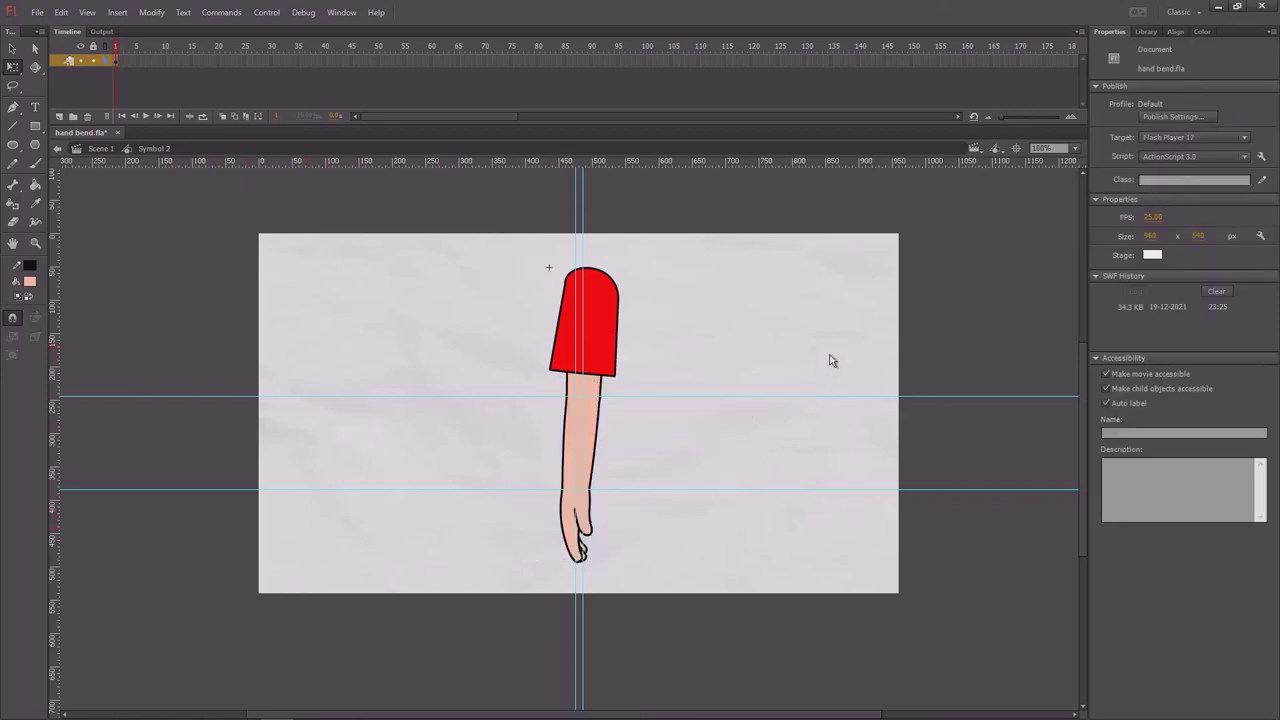